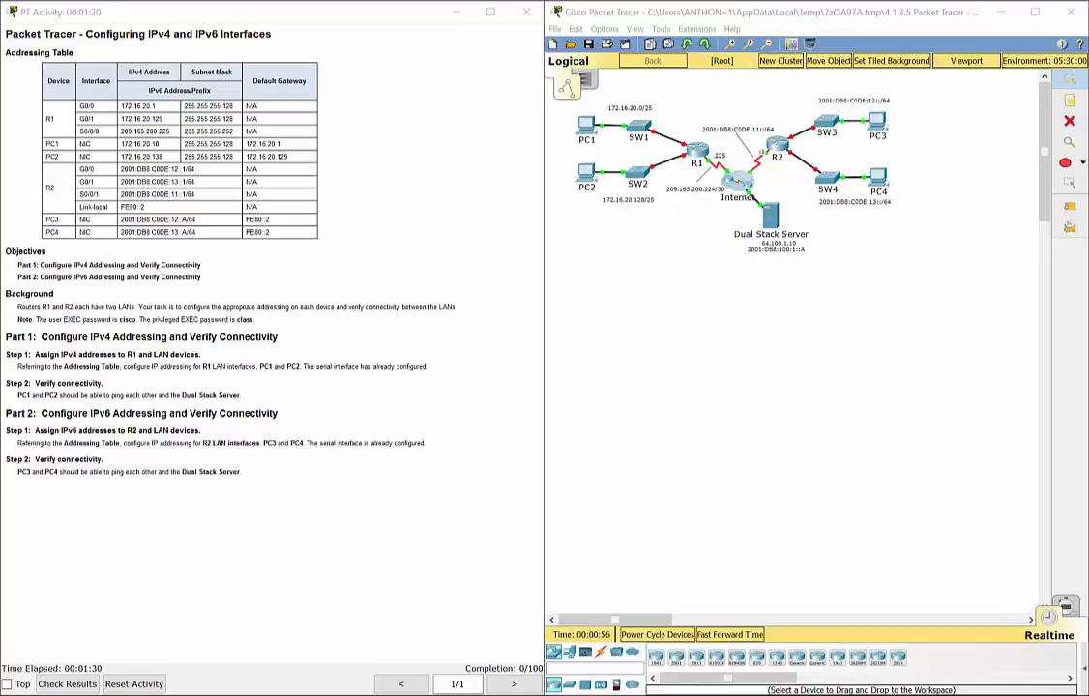
# Step: Look up R1 G0/0's IPv4 address and R2 G0/0's IPv6 address in the addressing table
pyautogui.click(433, 174)
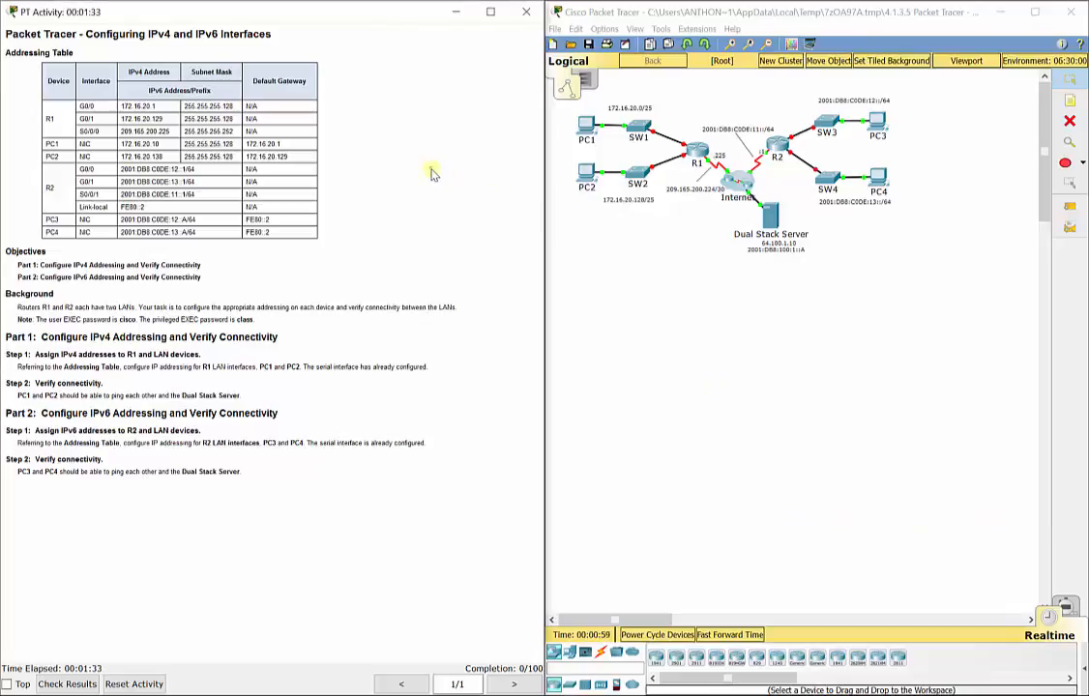
pyautogui.click(688, 322)
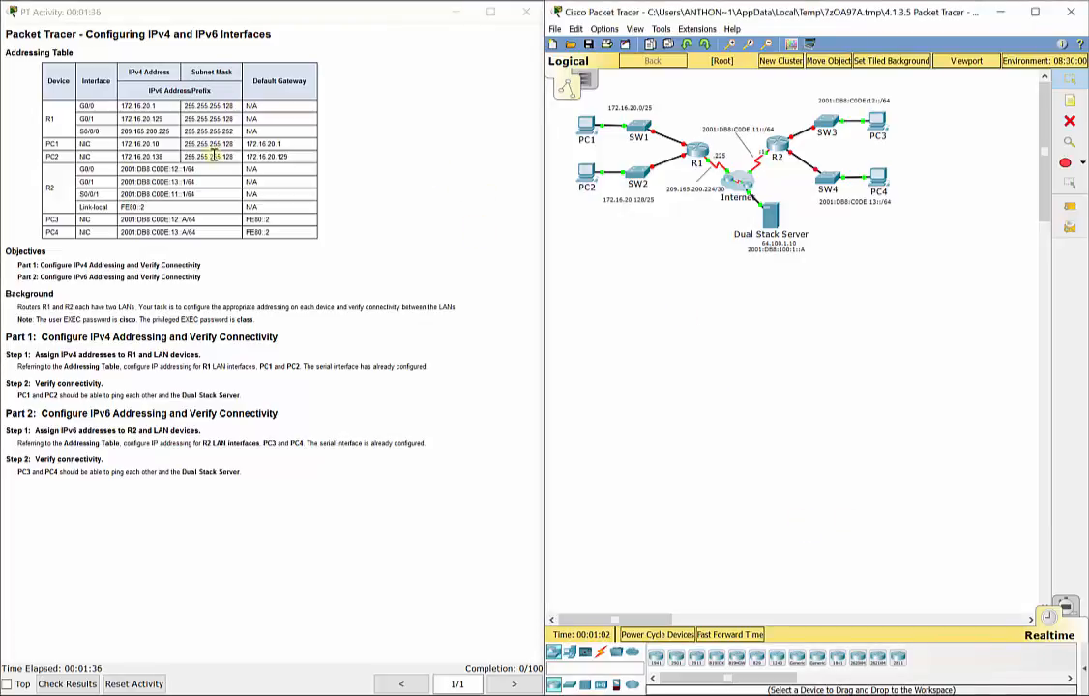
pyautogui.click(48, 63)
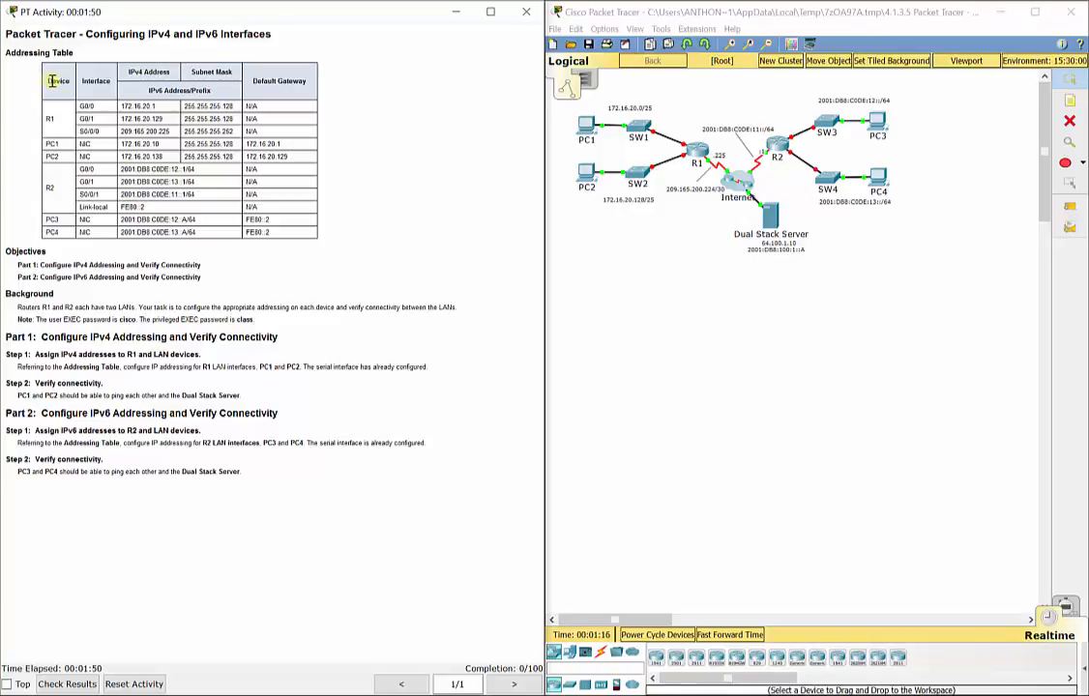
pyautogui.moveTo(120, 108); pyautogui.dragTo(243, 106)
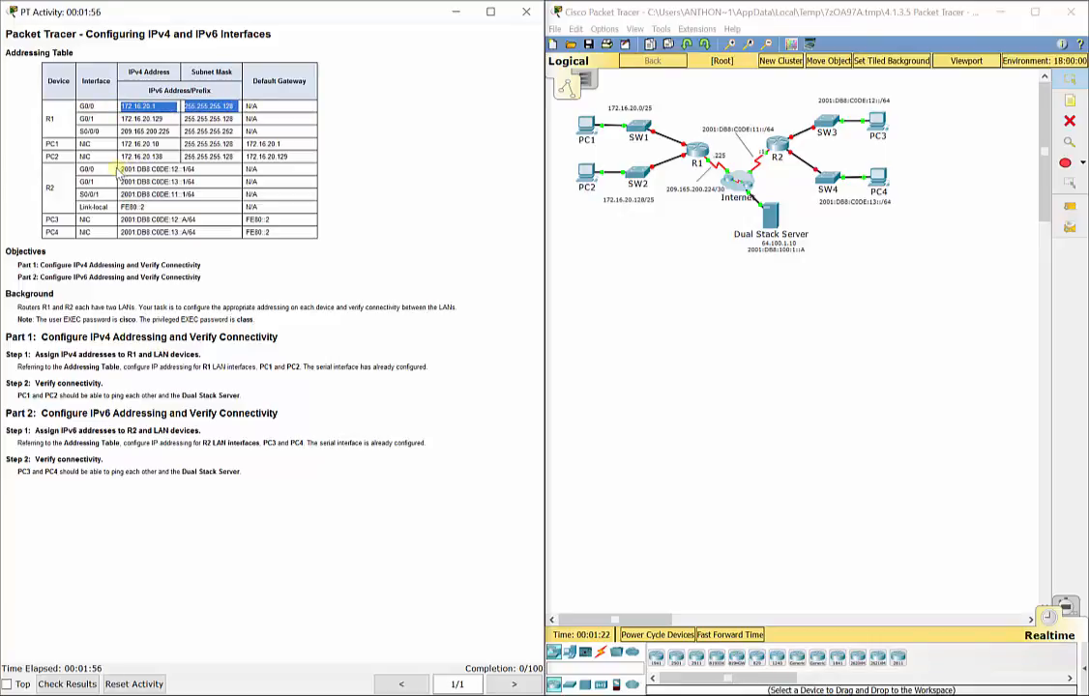
pyautogui.moveTo(116, 169); pyautogui.dragTo(204, 171)
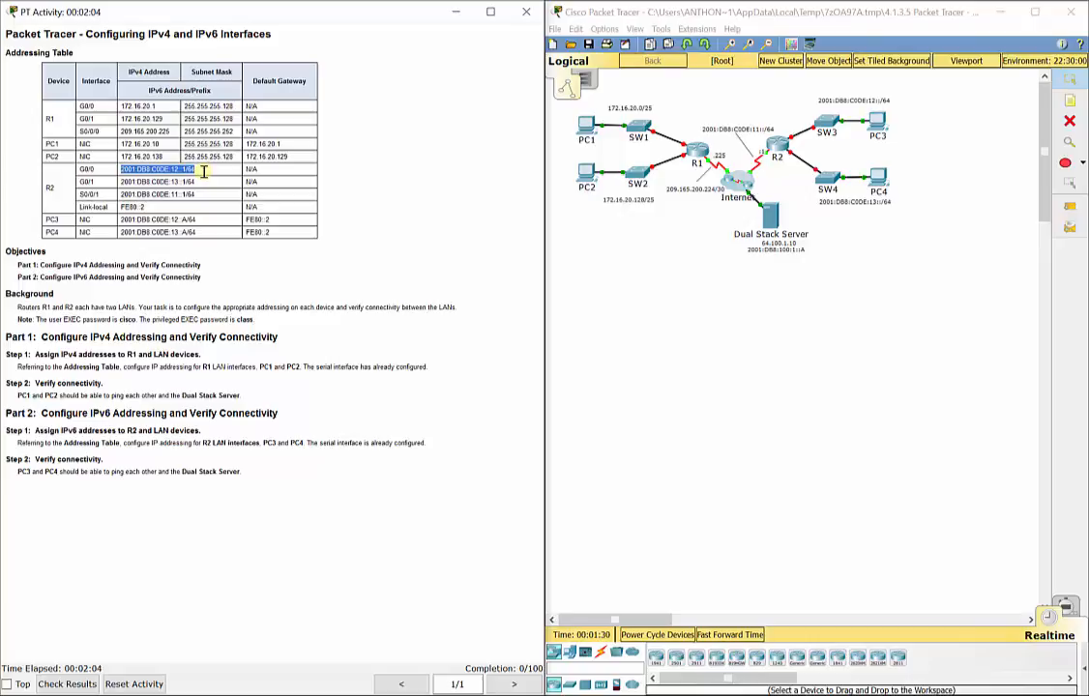
pyautogui.click(703, 293)
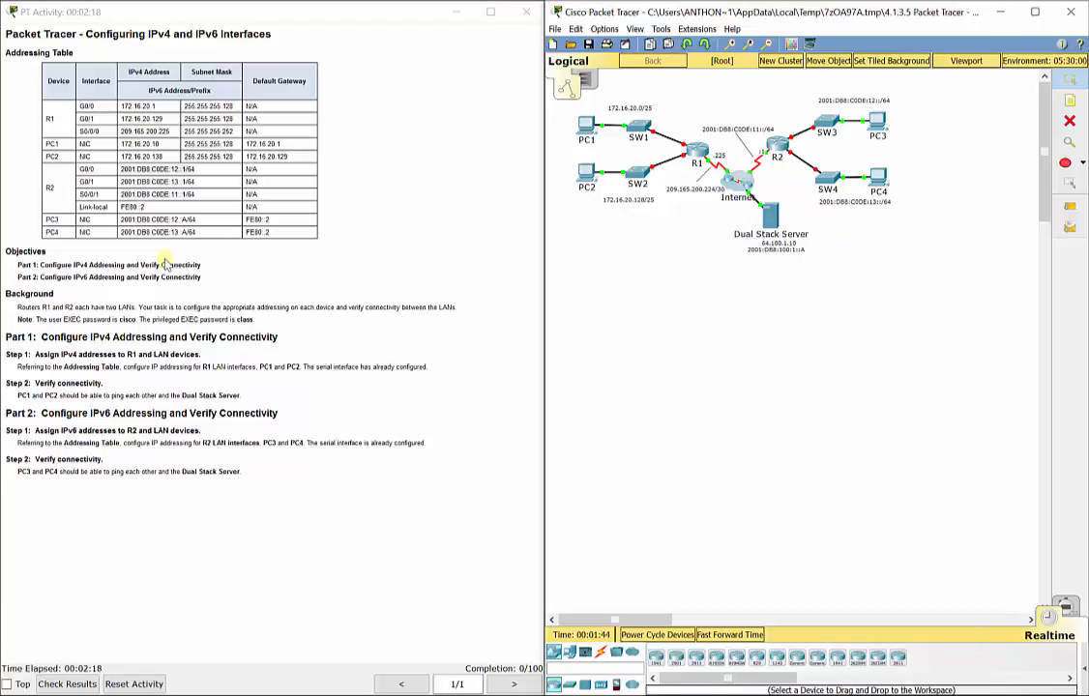
pyautogui.click(145, 149)
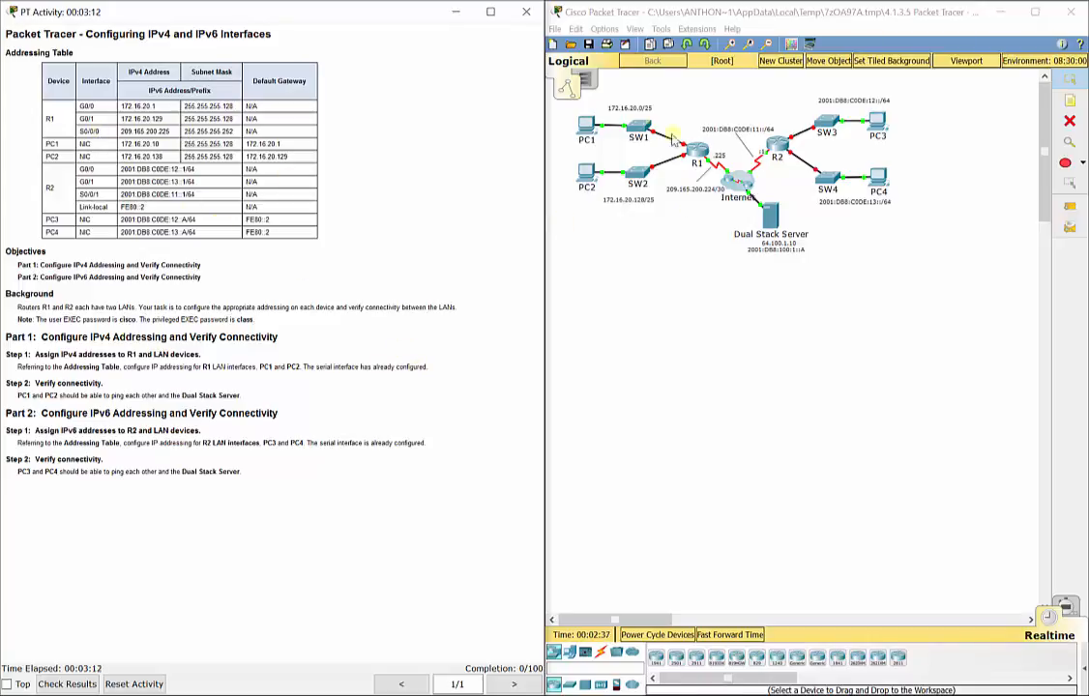
# Step: Log in to R1's console and reach privileged EXEC mode with the enable password
pyautogui.click(698, 155)
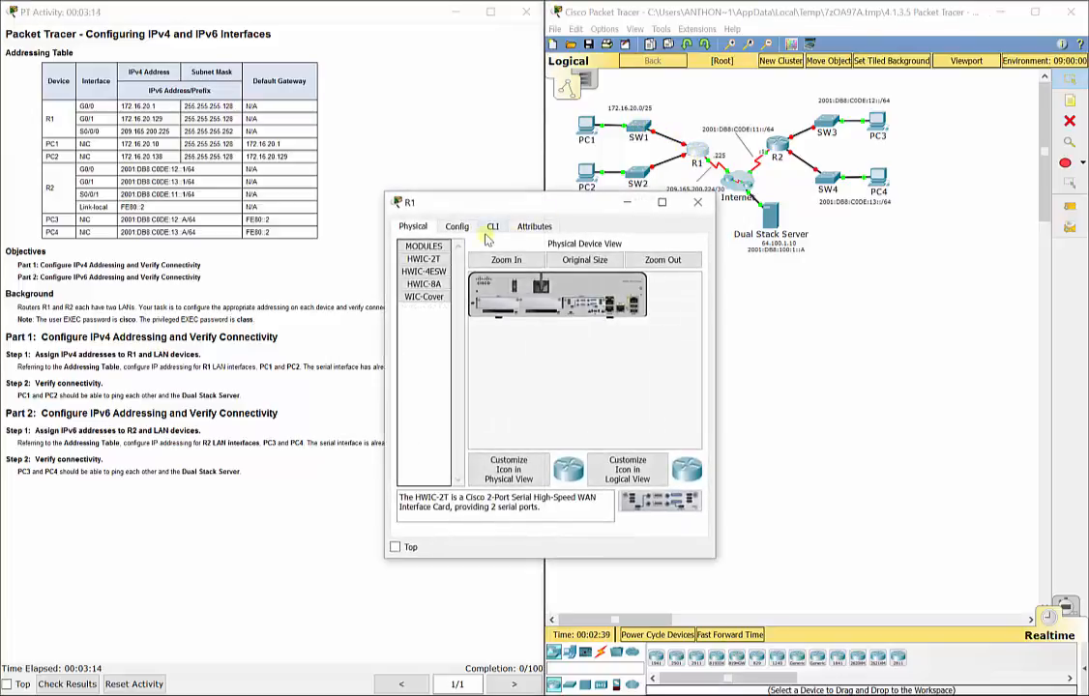
pyautogui.click(428, 198)
pyautogui.moveTo(432, 176); pyautogui.dragTo(688, 129)
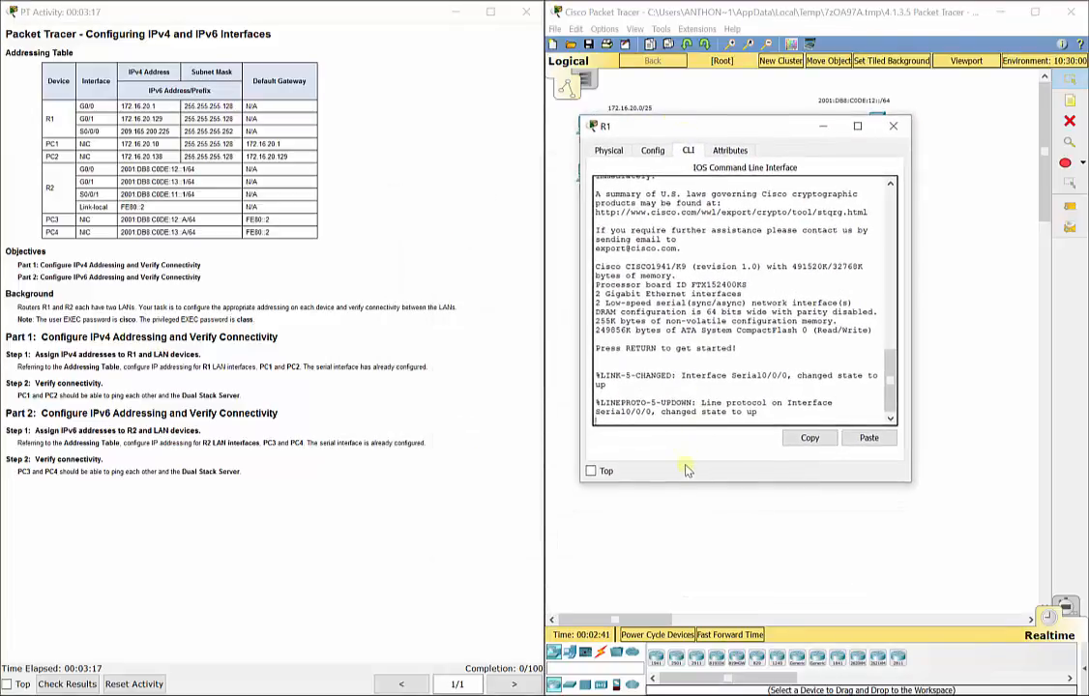
pyautogui.press('Return')
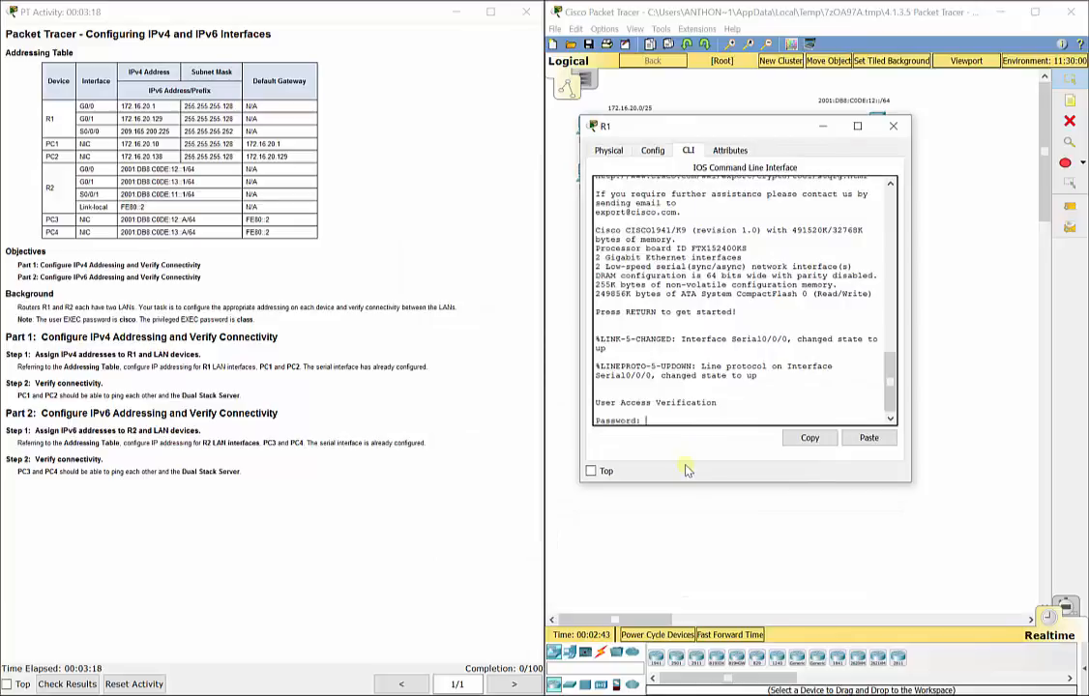
pyautogui.press('Return')
pyautogui.write('en')
pyautogui.press('Return')
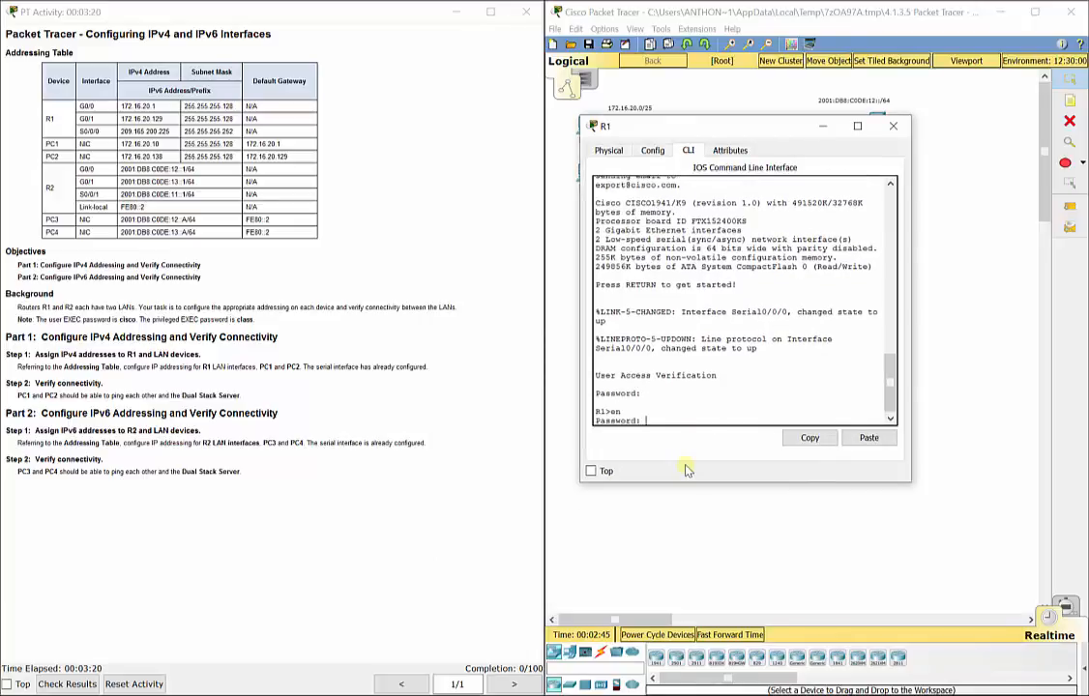
pyautogui.write('class')
pyautogui.press('Return')
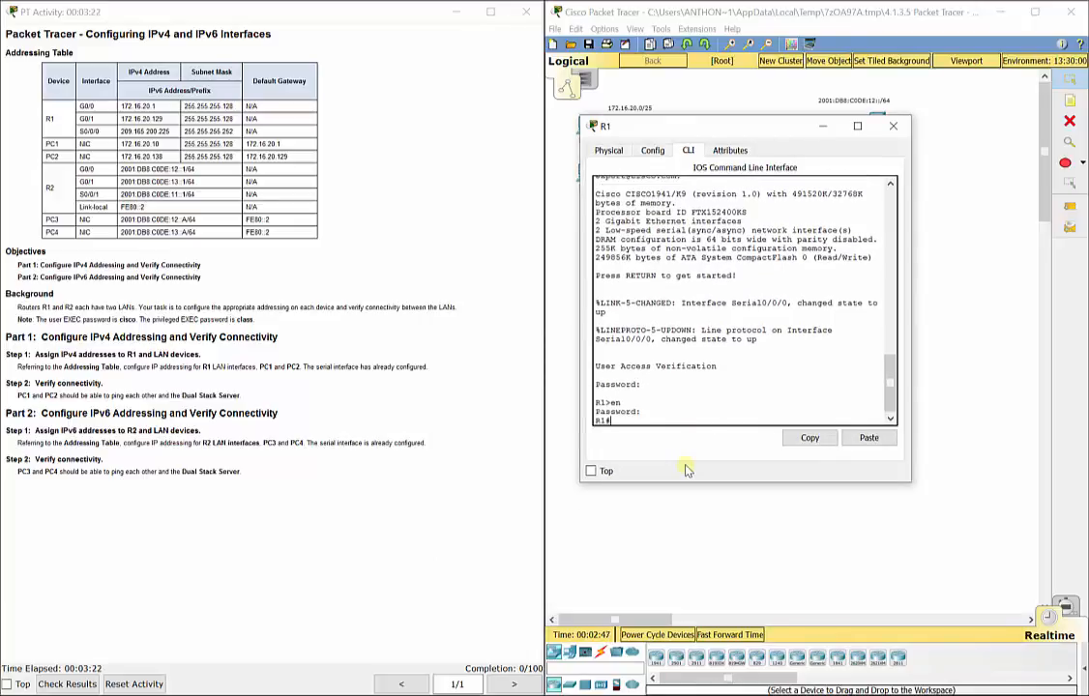
# Step: In global config, assign G0/0 172.16.20.1 255.255.255.128, enable it, and exit
pyautogui.write('config t')
pyautogui.press('Return')
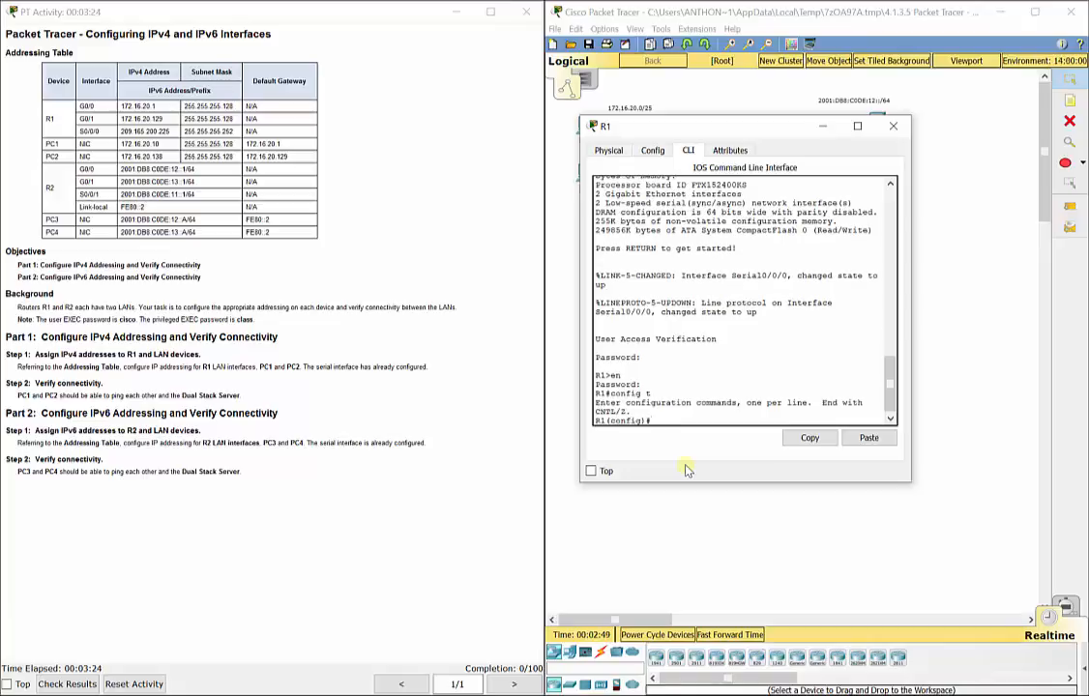
pyautogui.write('int g0/0')
pyautogui.press('Return')
pyautogui.write('ip a')
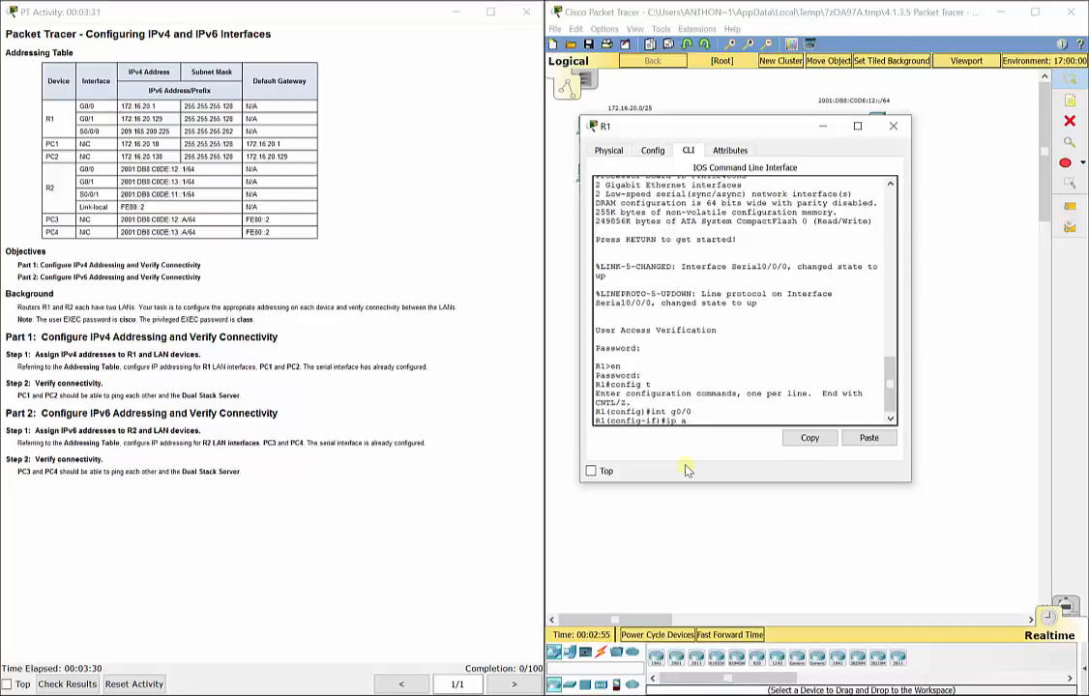
pyautogui.write('dd 172.16.20.1 255.255.255.1')
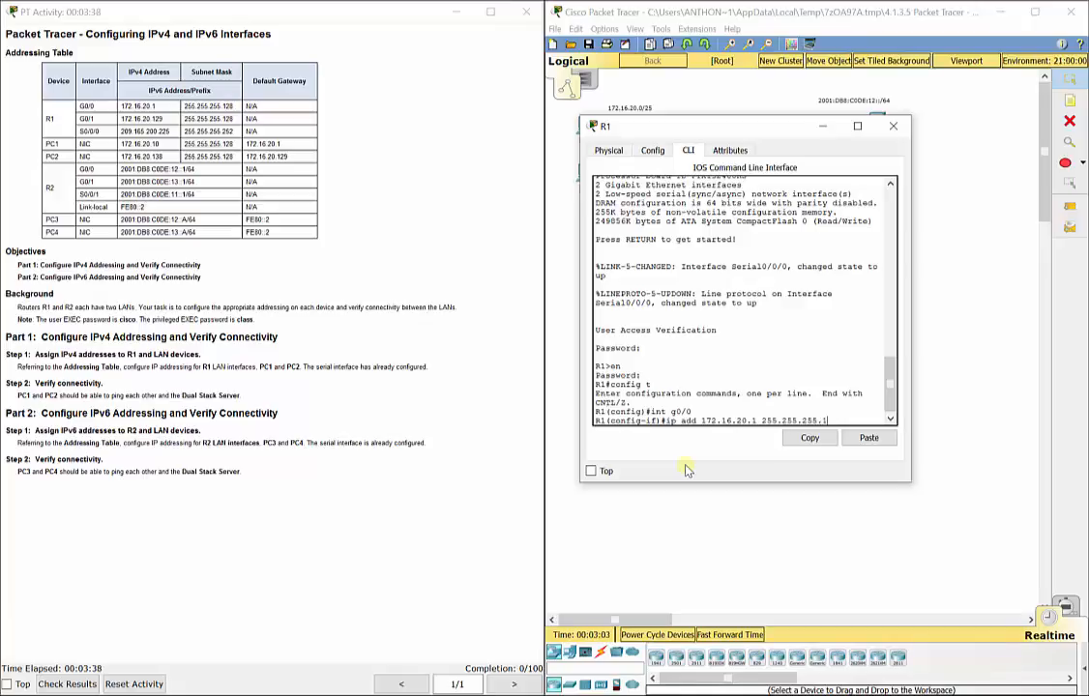
pyautogui.write('28')
pyautogui.press('Return')
pyautogui.write('nfig-if)#n')
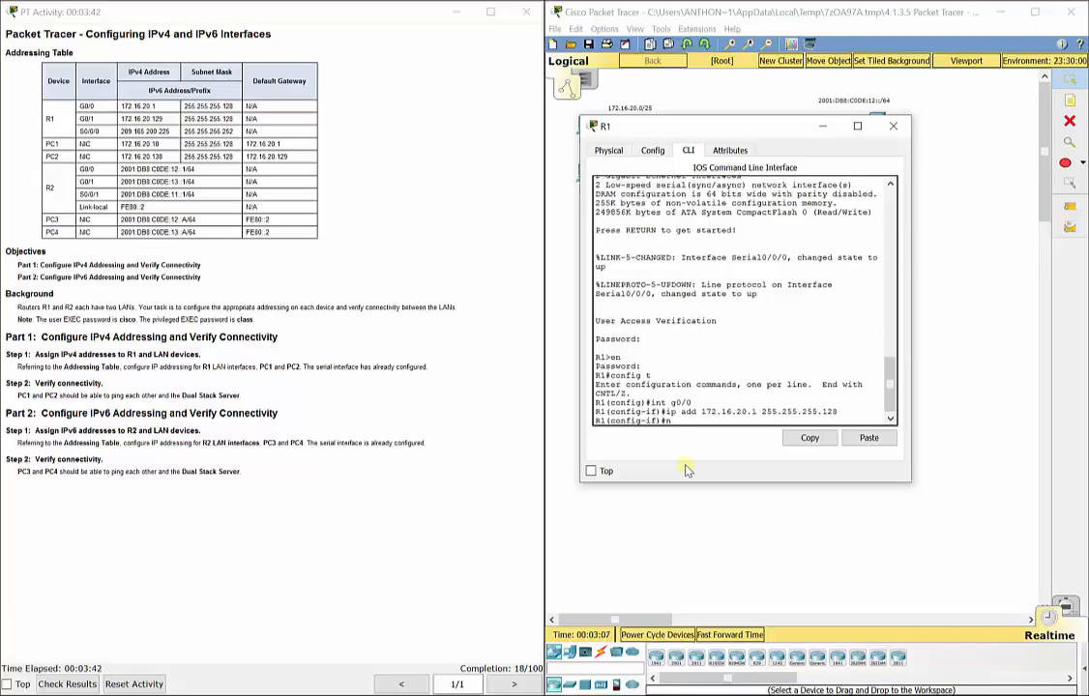
pyautogui.write('o shut')
pyautogui.press('Return')
pyautogui.press('Return')
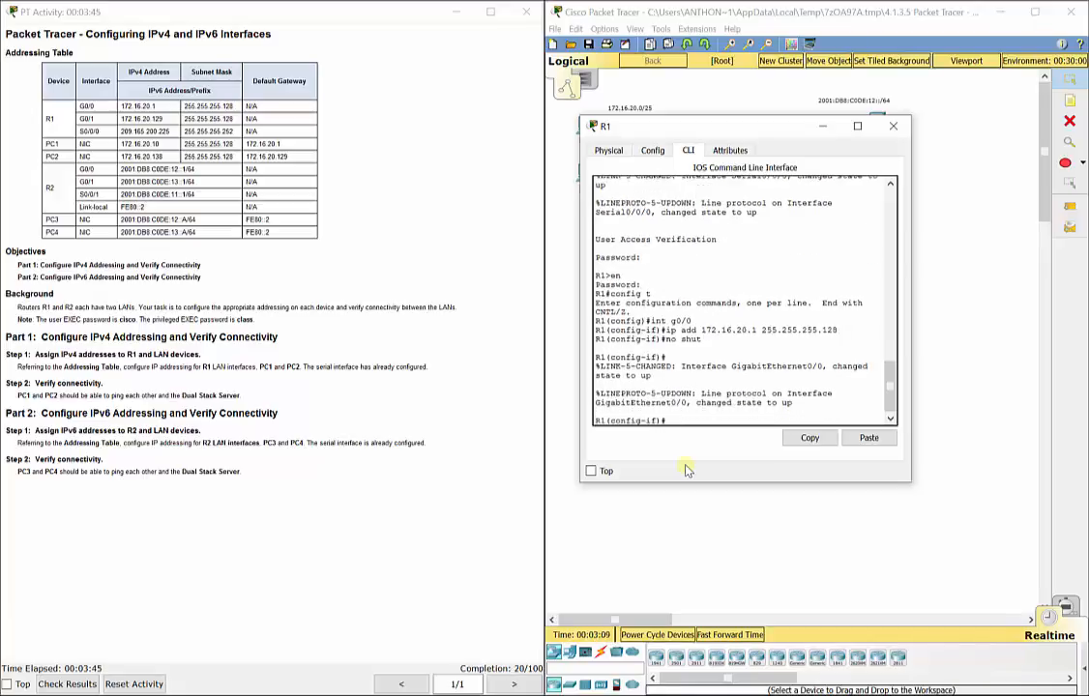
pyautogui.write('exit')
pyautogui.press('Return')
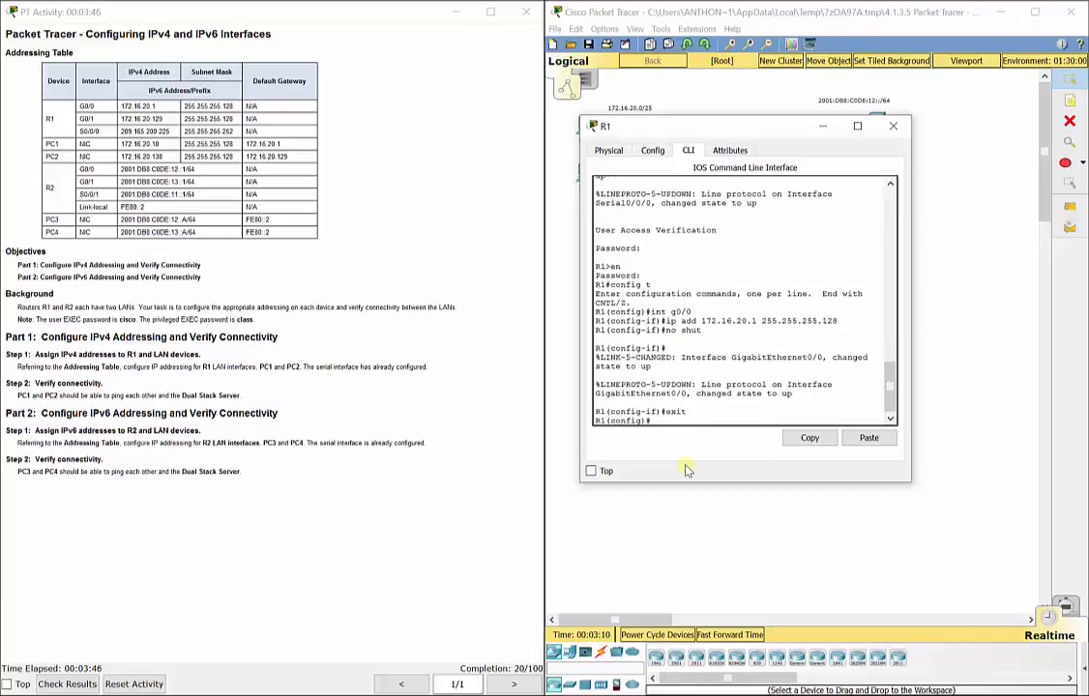
# Step: Configure interface G0/1 with 172.16.20.129 255.255.255.128, issue no shut, and exit
pyautogui.write('int g0/1')
pyautogui.press('Return')
pyautogui.write('ip')
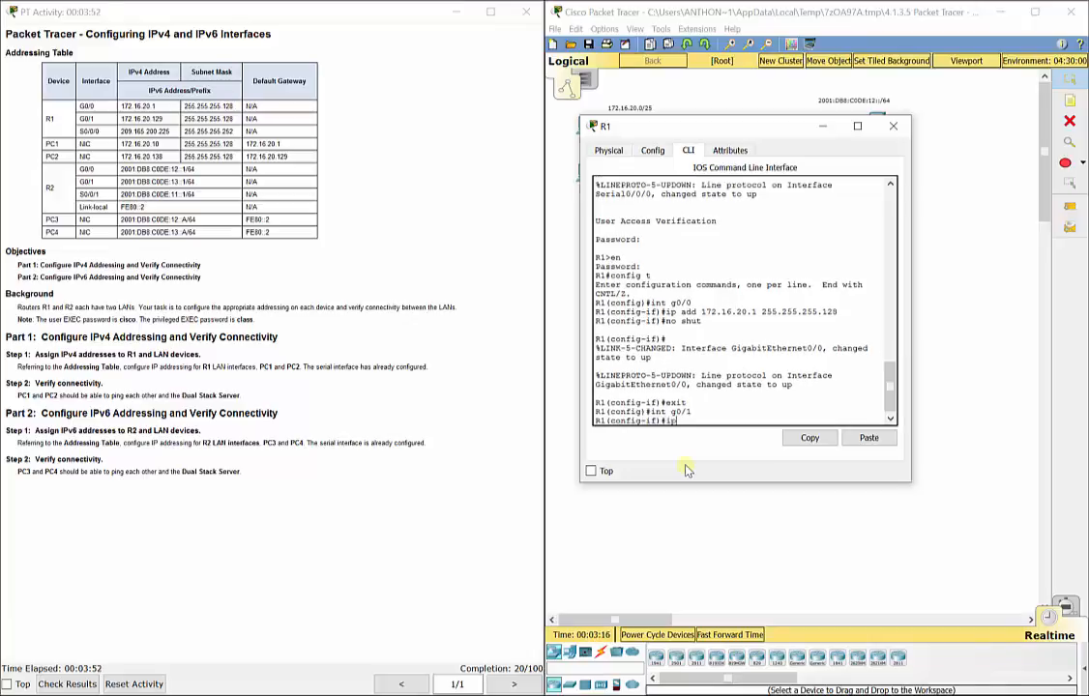
pyautogui.write(' add 172.16.20.129 255.255.255.')
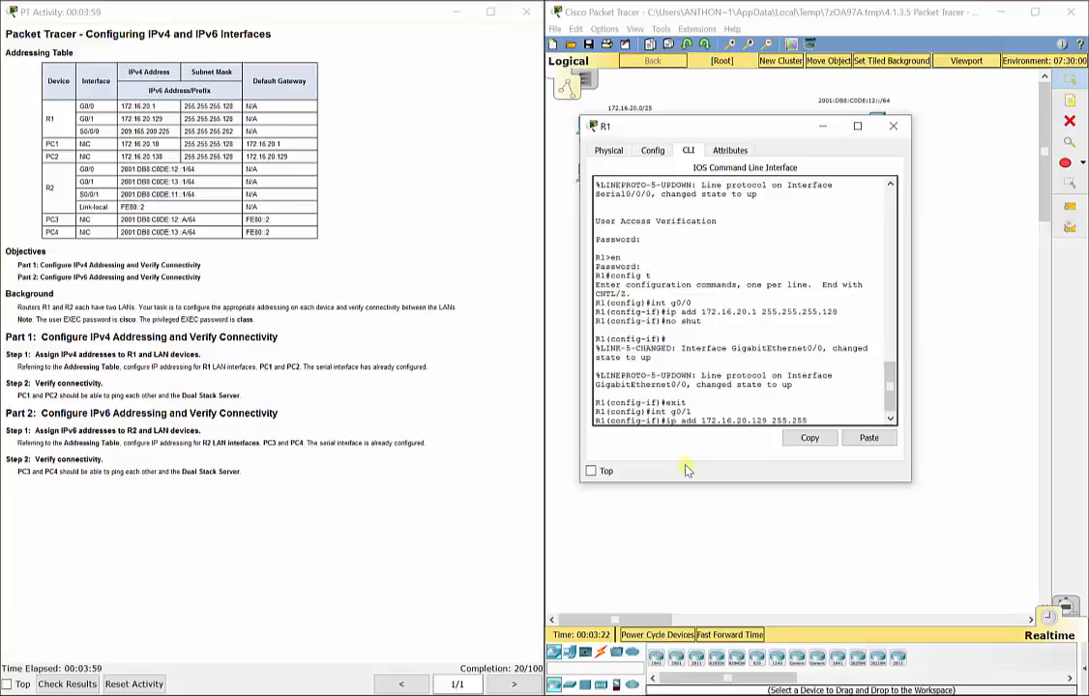
pyautogui.write('128')
pyautogui.press('Return')
pyautogui.write('no shut')
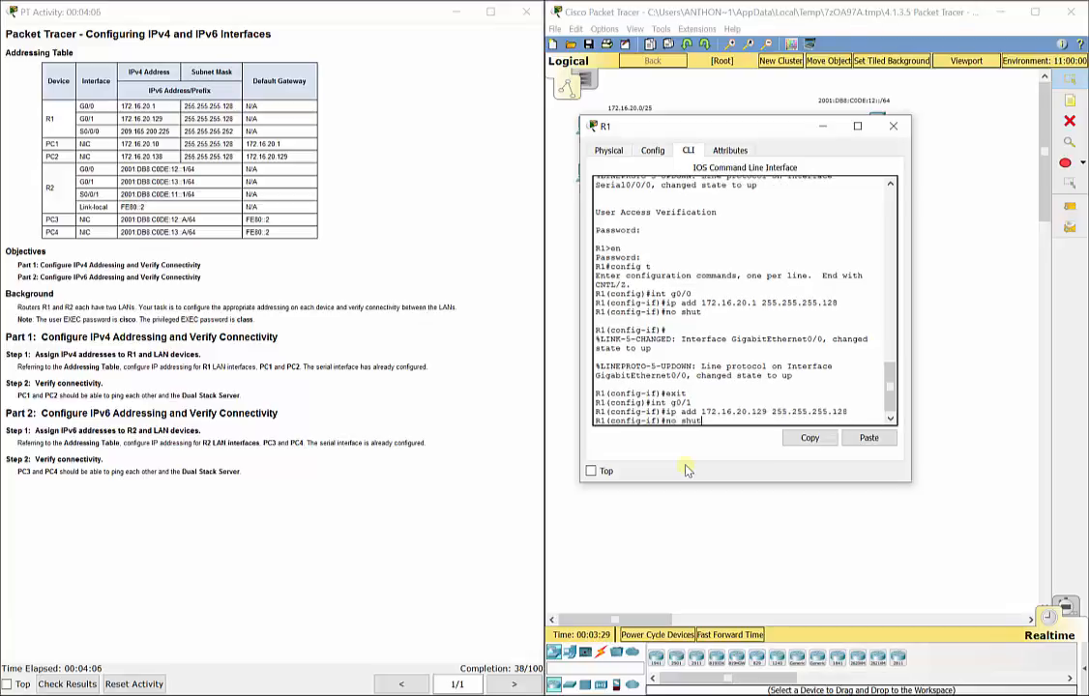
pyautogui.press('Return')
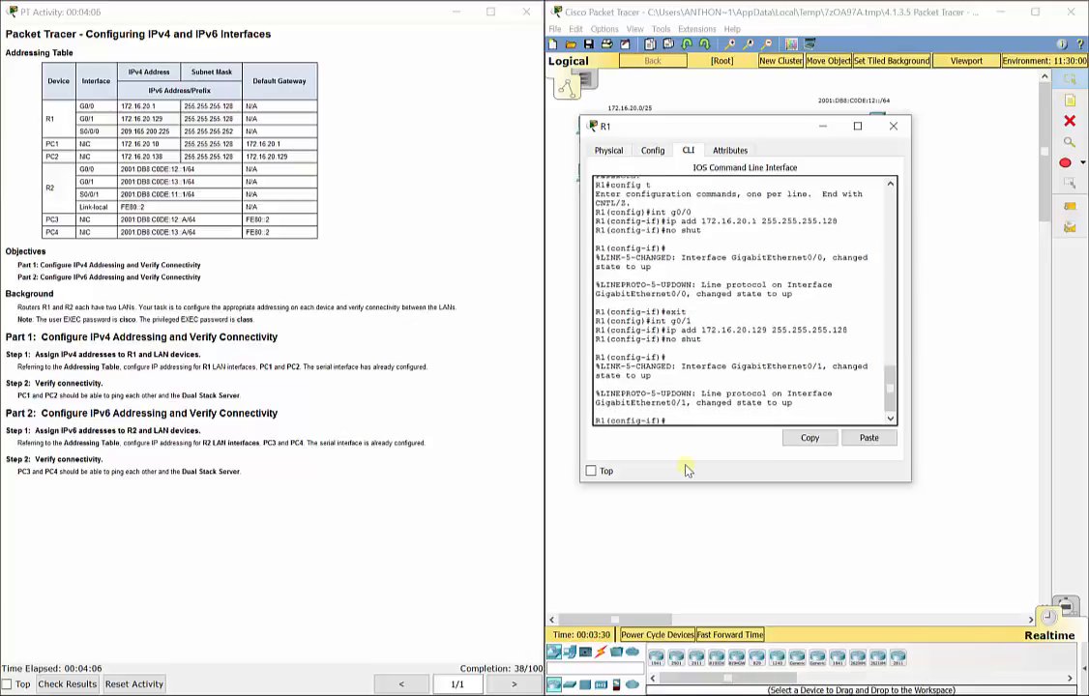
pyautogui.write('exit')
pyautogui.press('Return')
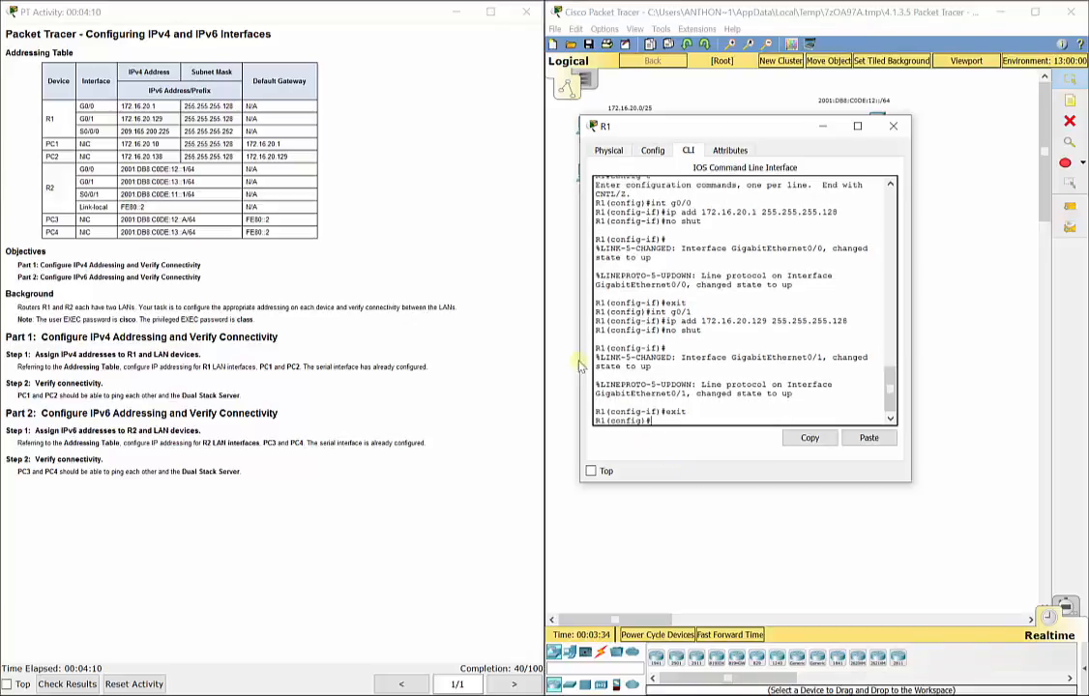
# Step: Highlight R1's G0/0, G0/1 and S0/0/0 rows in the Addressing Table
pyautogui.moveTo(81, 104); pyautogui.dragTo(253, 114)
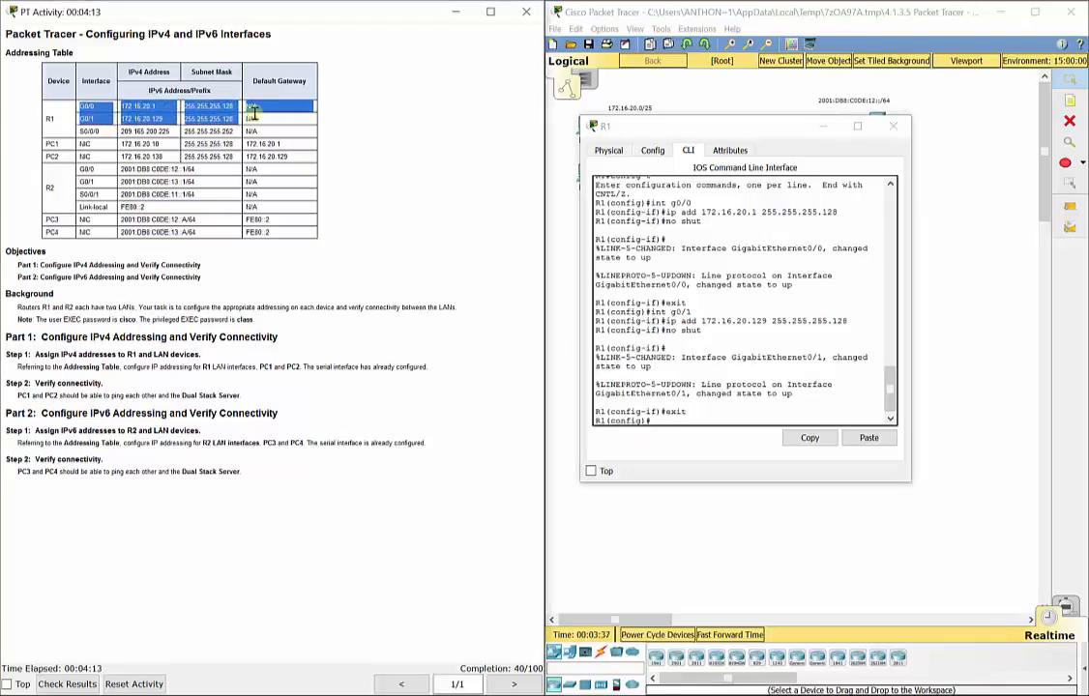
pyautogui.click(82, 129)
pyautogui.moveTo(82, 130); pyautogui.dragTo(280, 130)
# Step: Run 'do show run' and page to the GigabitEthernet0/1 and Serial0/0/0 entries
pyautogui.click(675, 419)
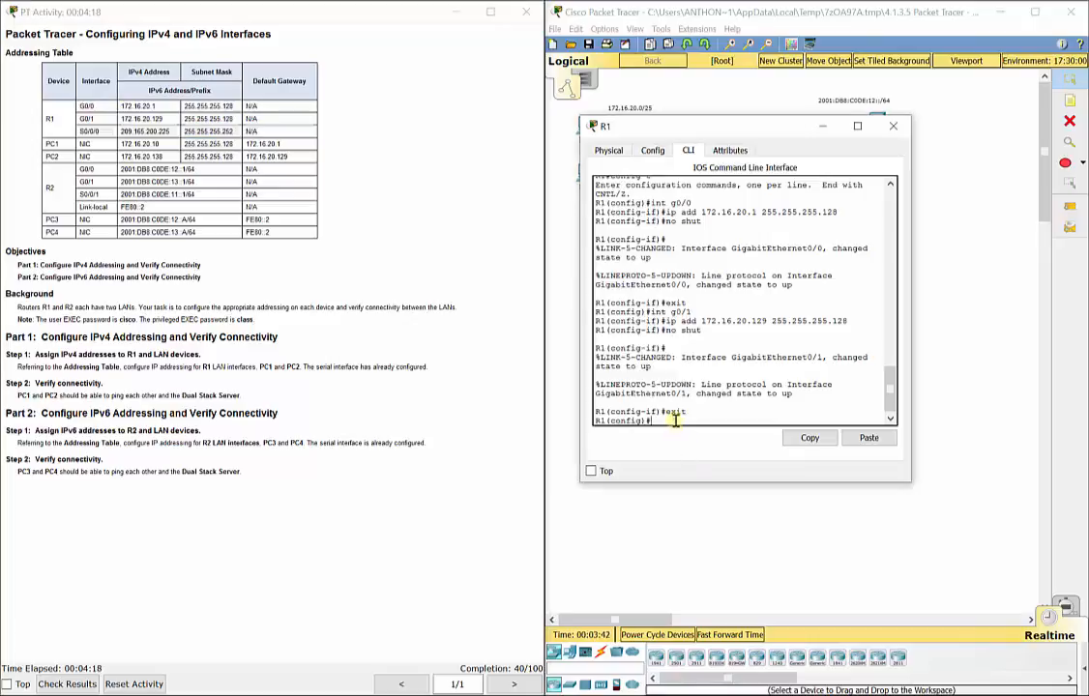
pyautogui.write('do show run')
pyautogui.press('Return')
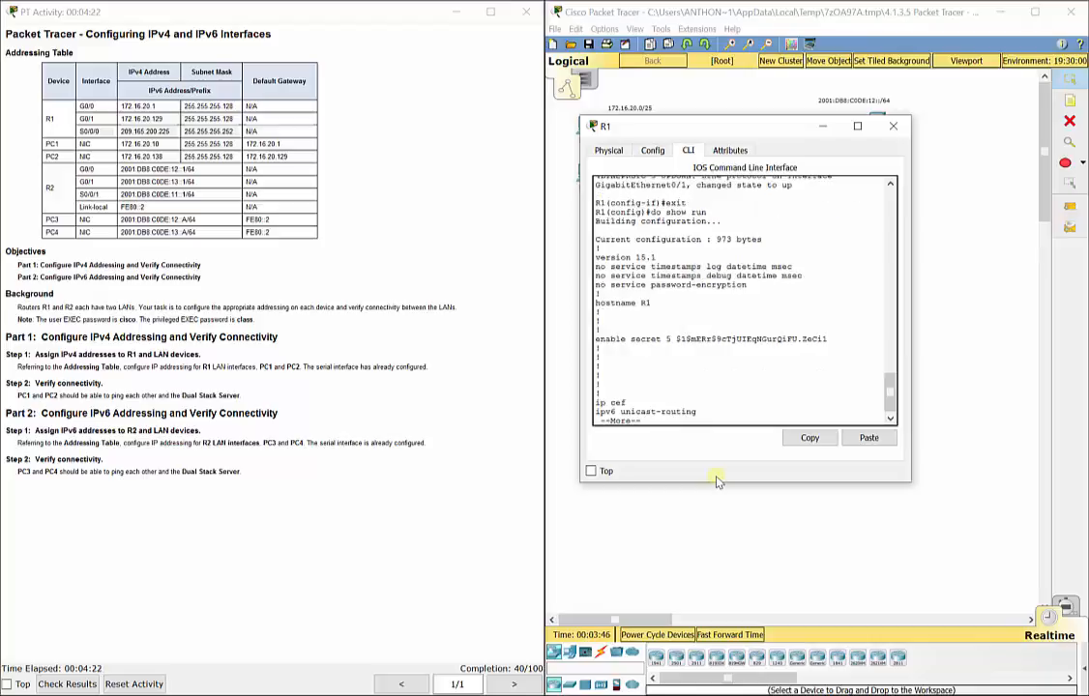
pyautogui.press('space')
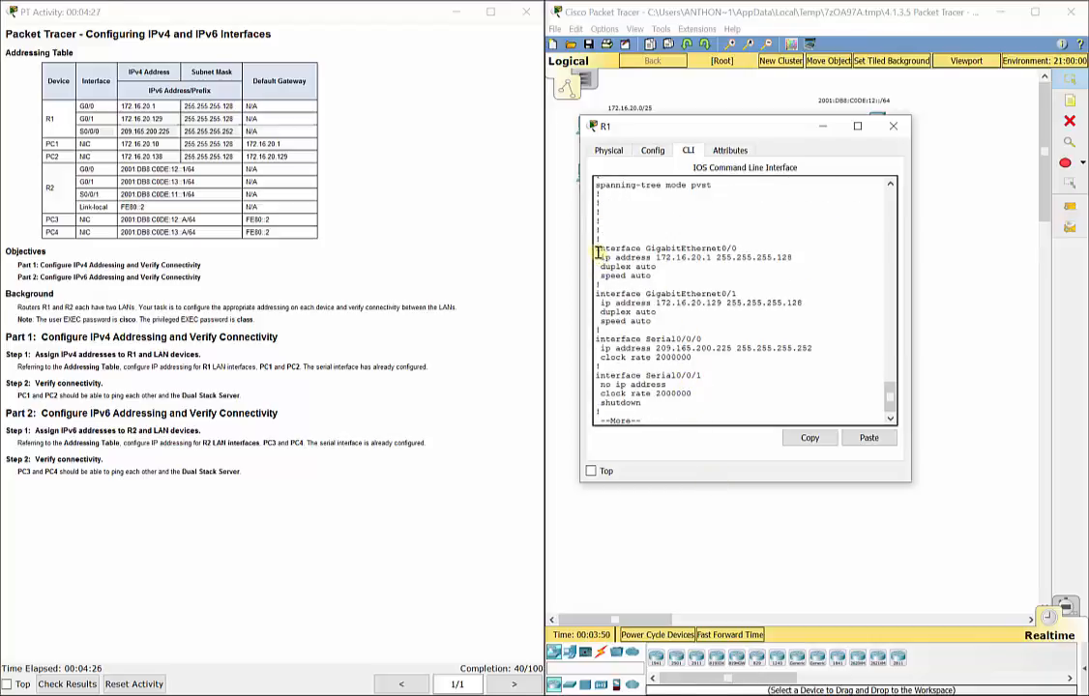
pyautogui.moveTo(597, 251); pyautogui.dragTo(670, 320)
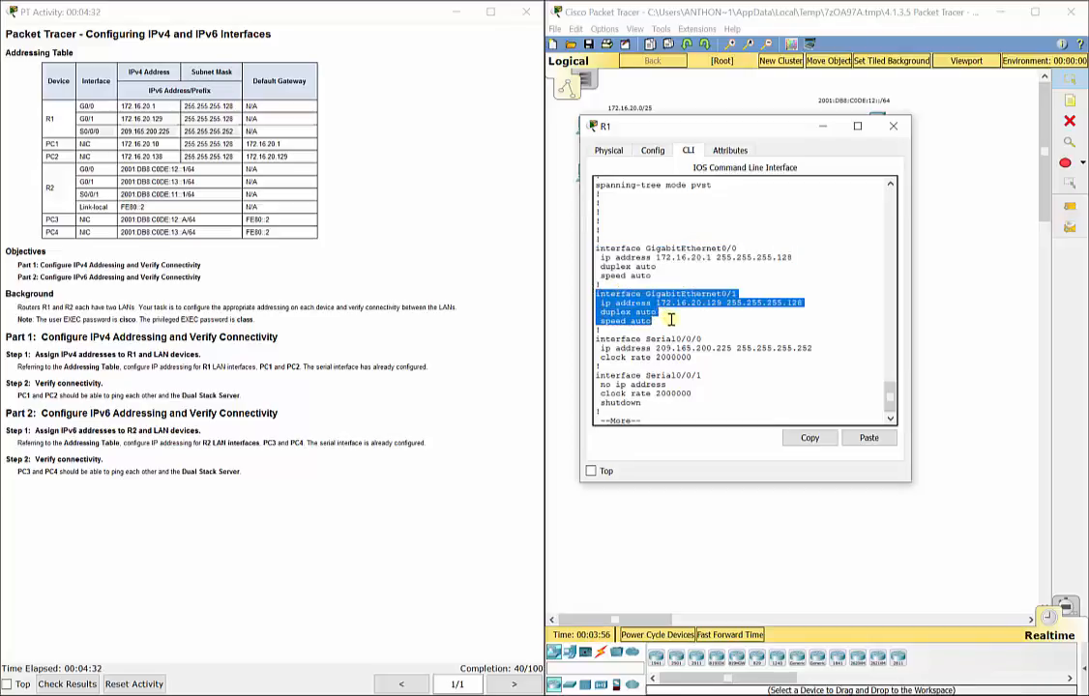
pyautogui.click(597, 336)
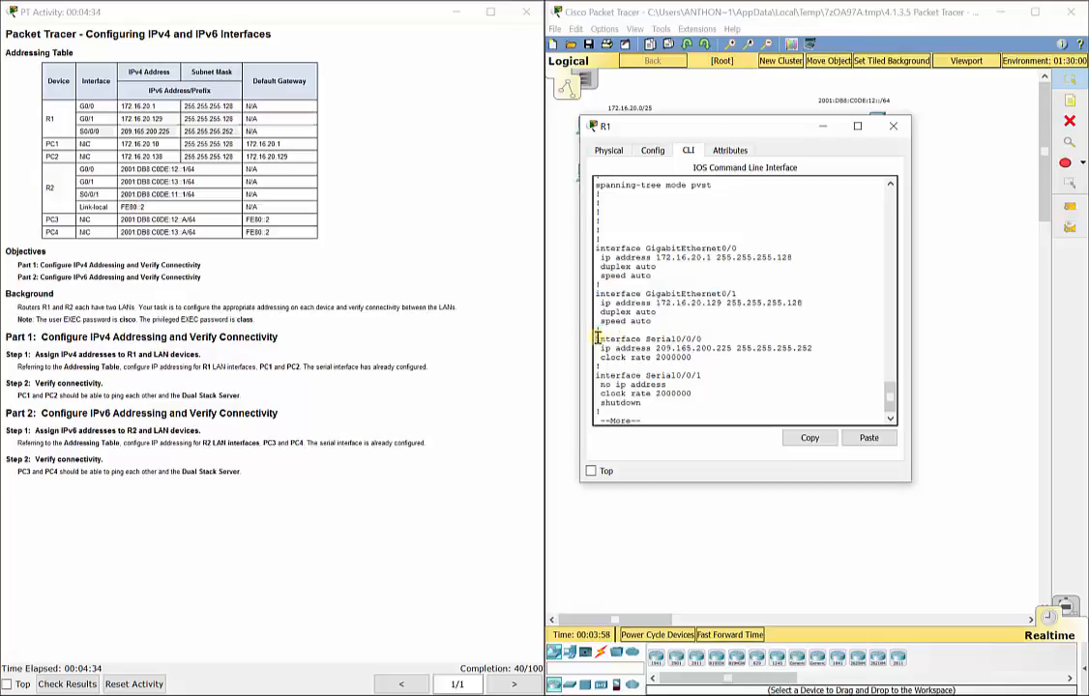
pyautogui.moveTo(597, 337); pyautogui.dragTo(703, 356)
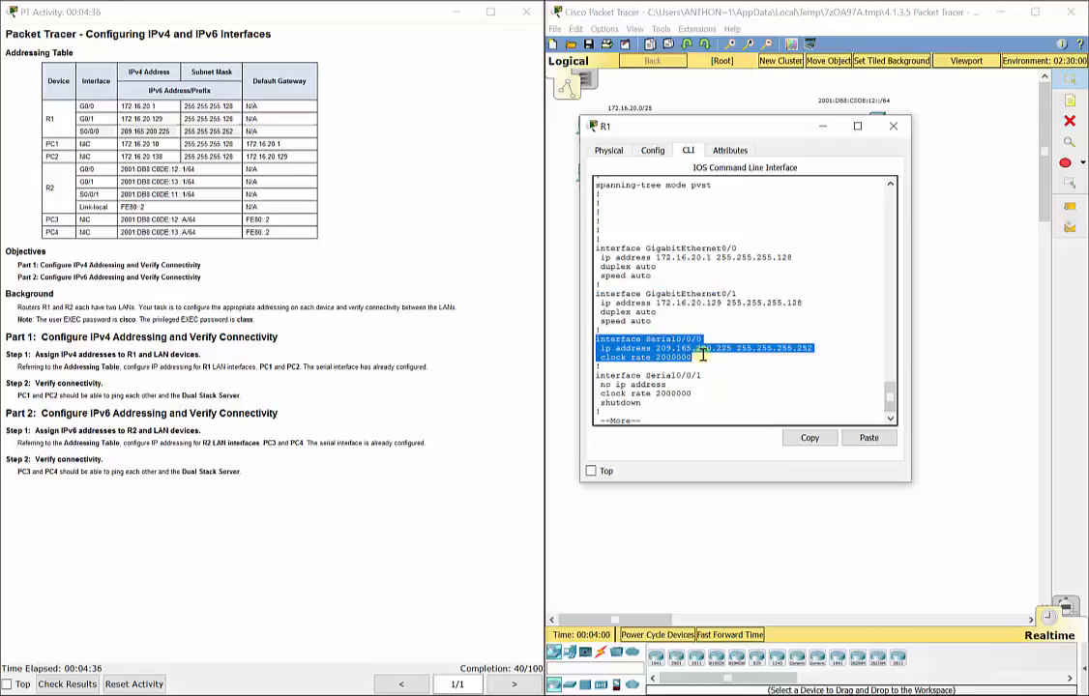
pyautogui.click(703, 356)
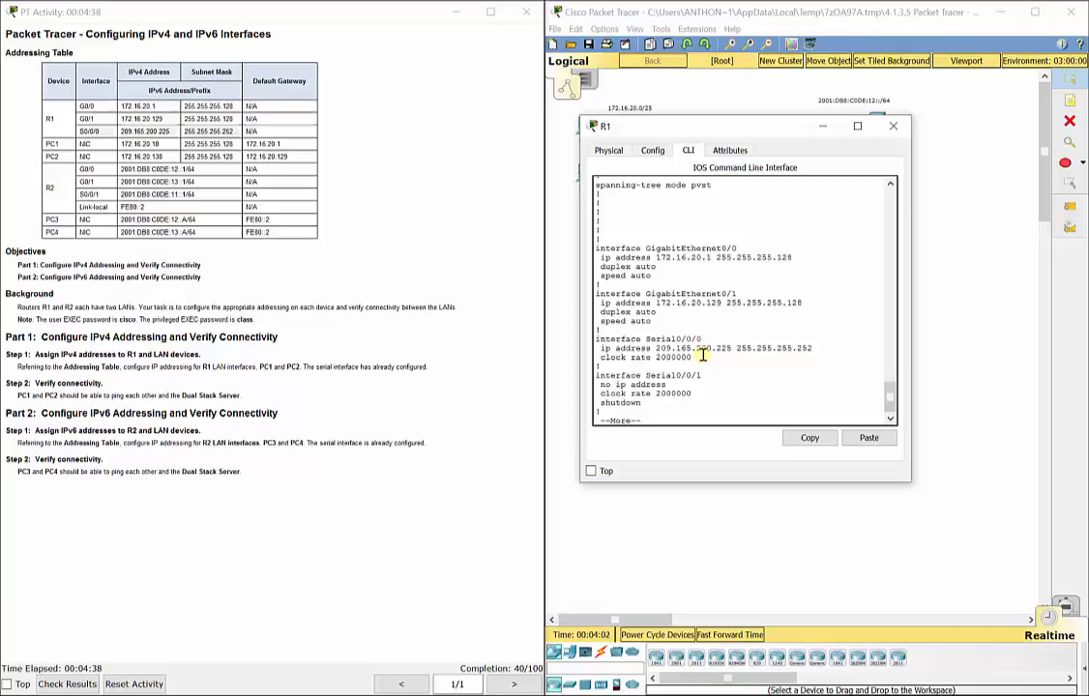
# Step: Enter PC1's IP 172.16.20.10, mask 255.255.255.128 and gateway 172.16.20.1
pyautogui.click(895, 129)
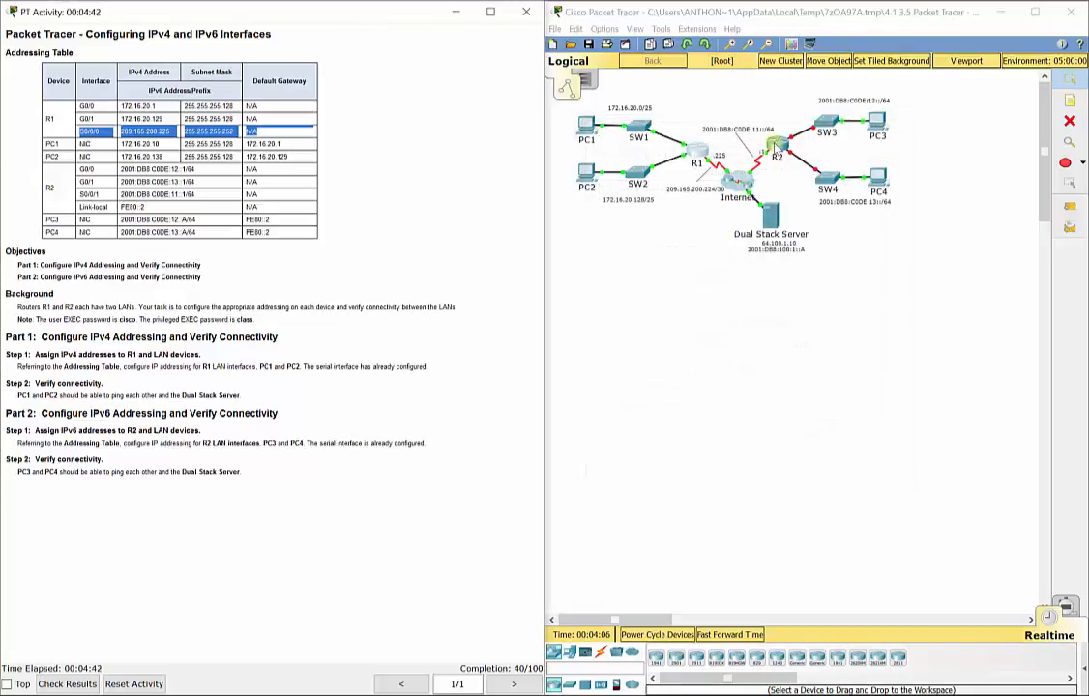
pyautogui.click(587, 129)
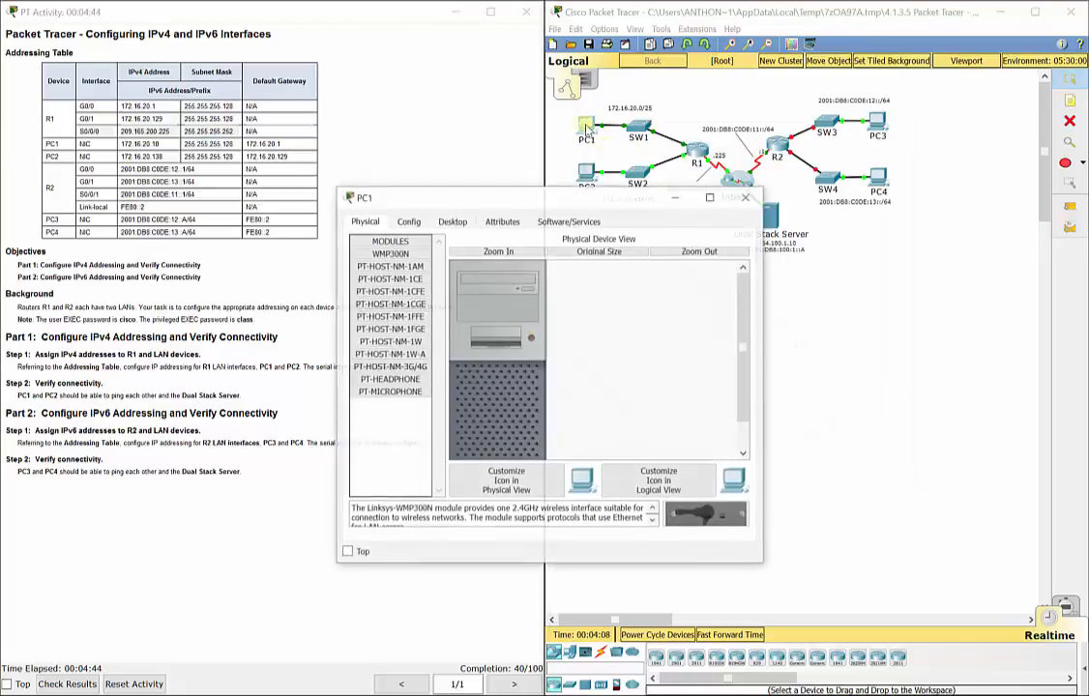
pyautogui.click(470, 222)
pyautogui.click(403, 274)
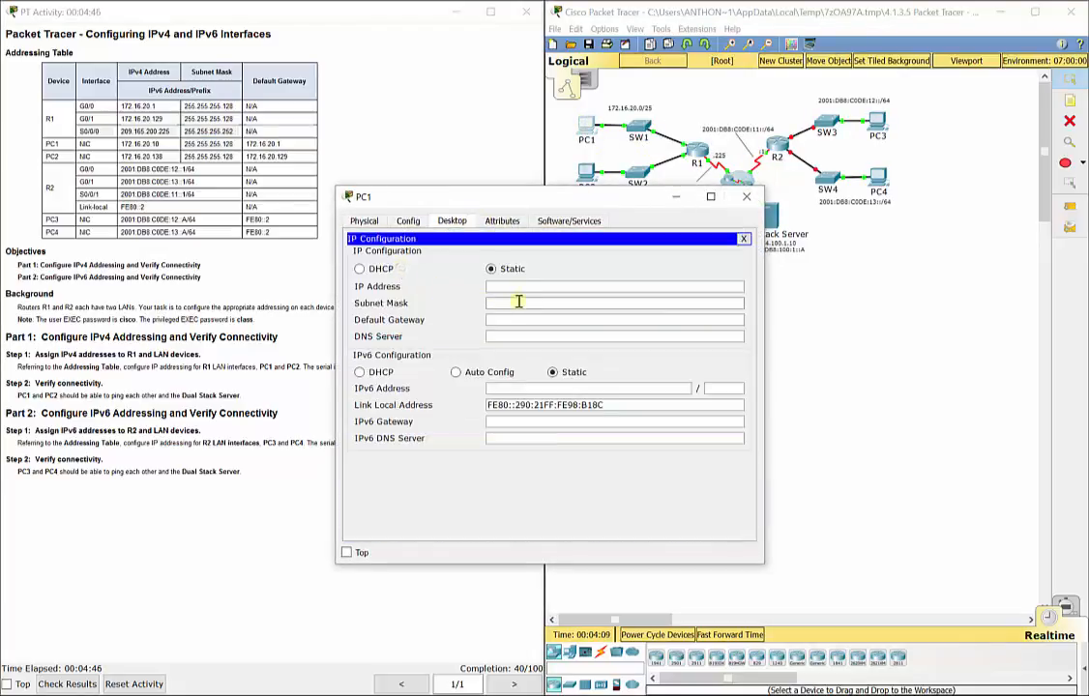
pyautogui.click(523, 287)
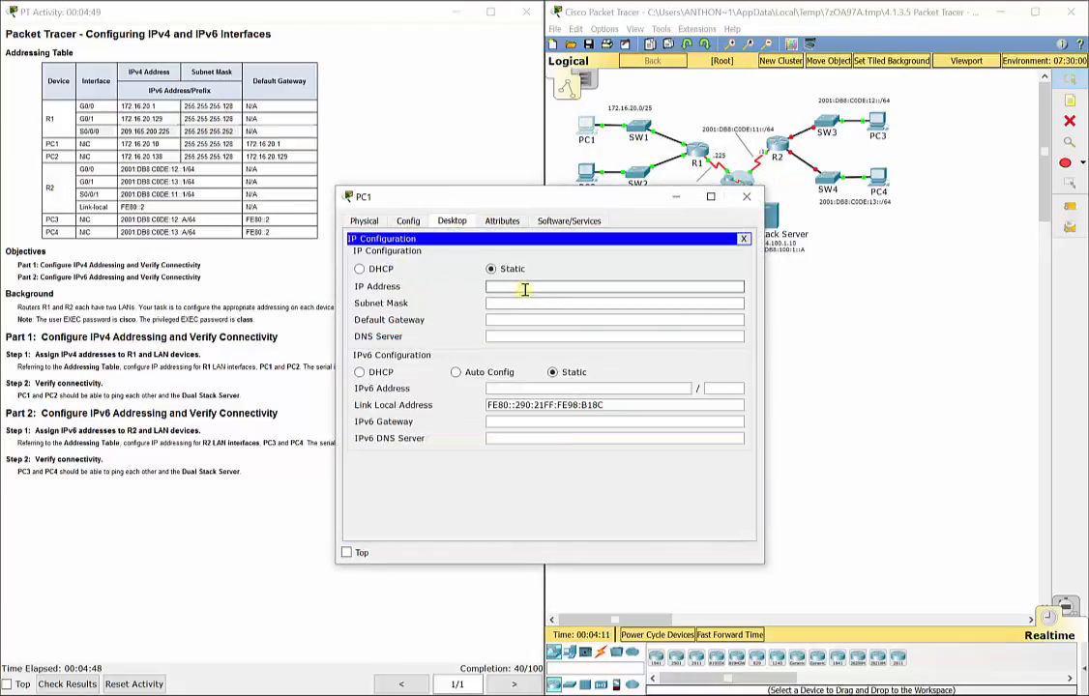
pyautogui.write('172.')
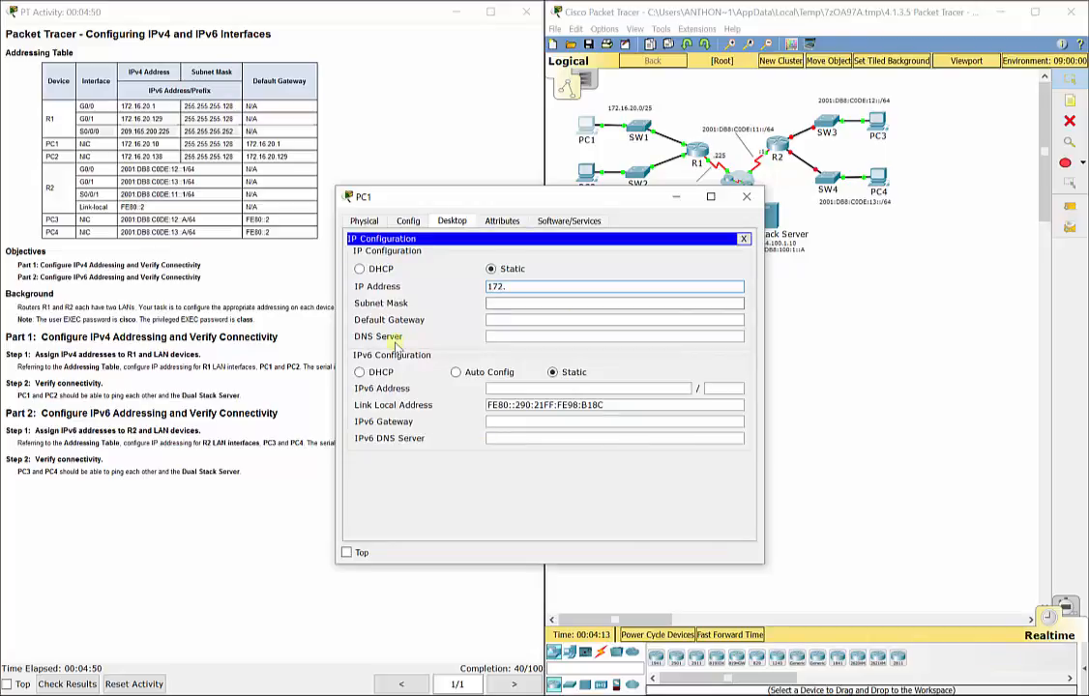
pyautogui.write('16')
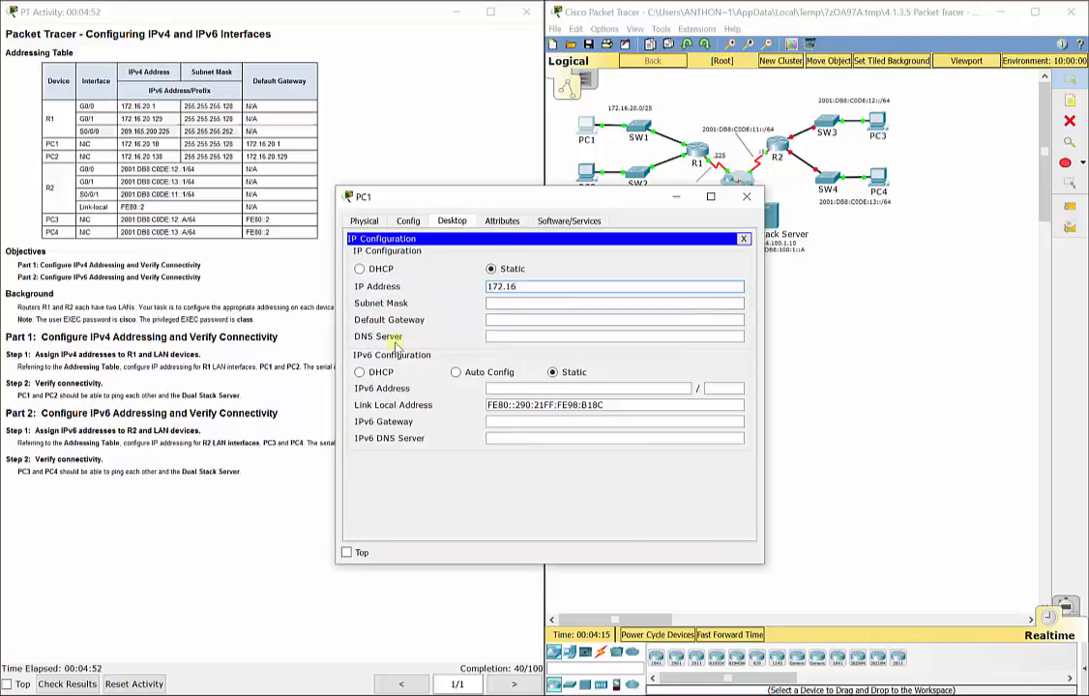
pyautogui.write('.20.10')
pyautogui.press('Tab')
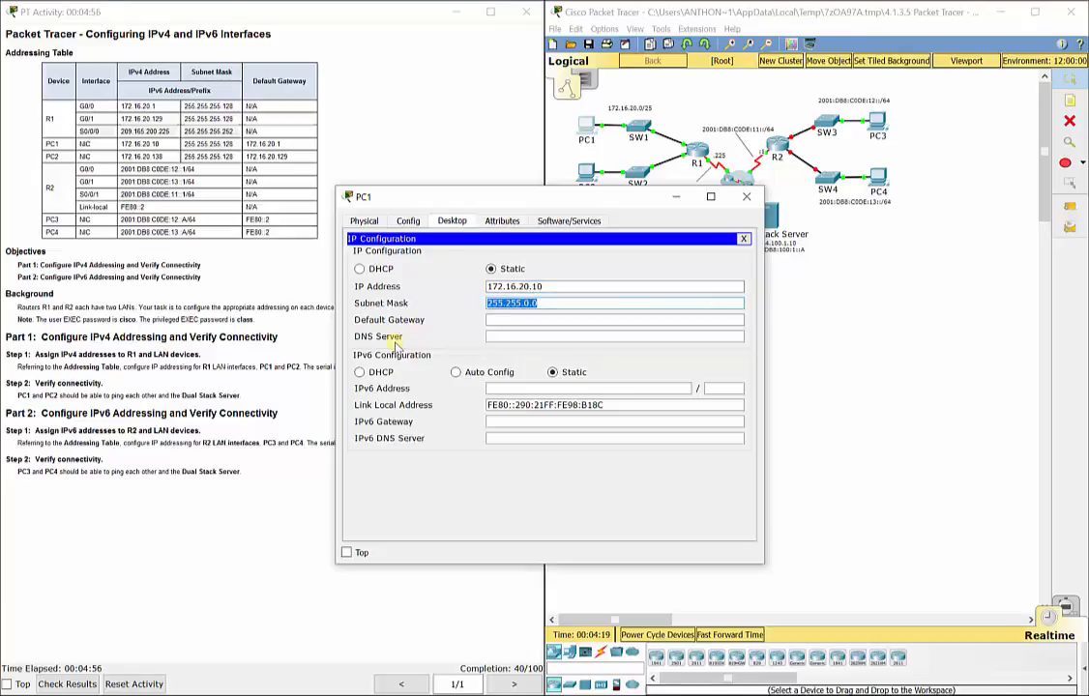
pyautogui.write('255.255.255.128')
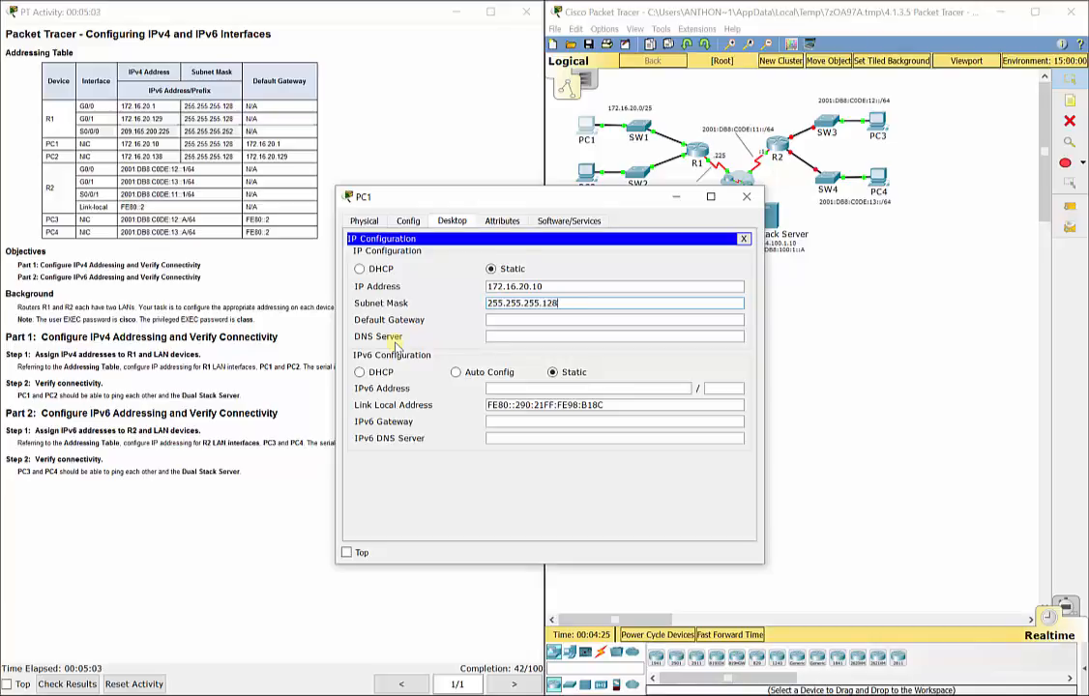
pyautogui.press('Tab')
pyautogui.write('172.')
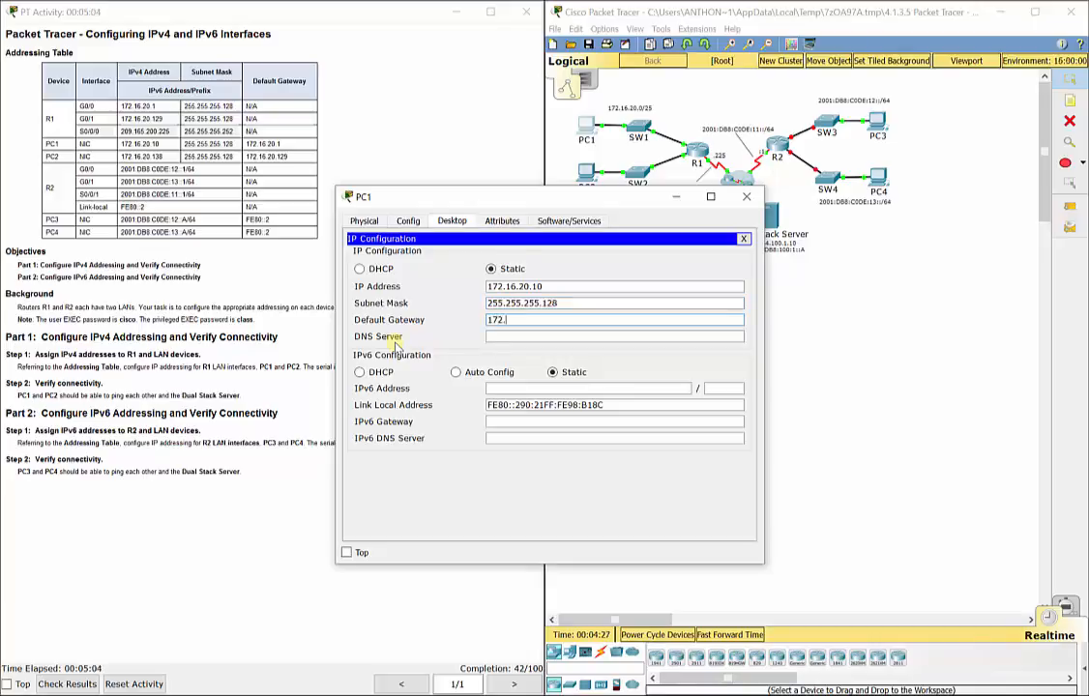
pyautogui.write('16.20.1')
# Step: Move PC1's window aside to view the topology, then close it
pyautogui.moveTo(503, 203); pyautogui.dragTo(257, 106)
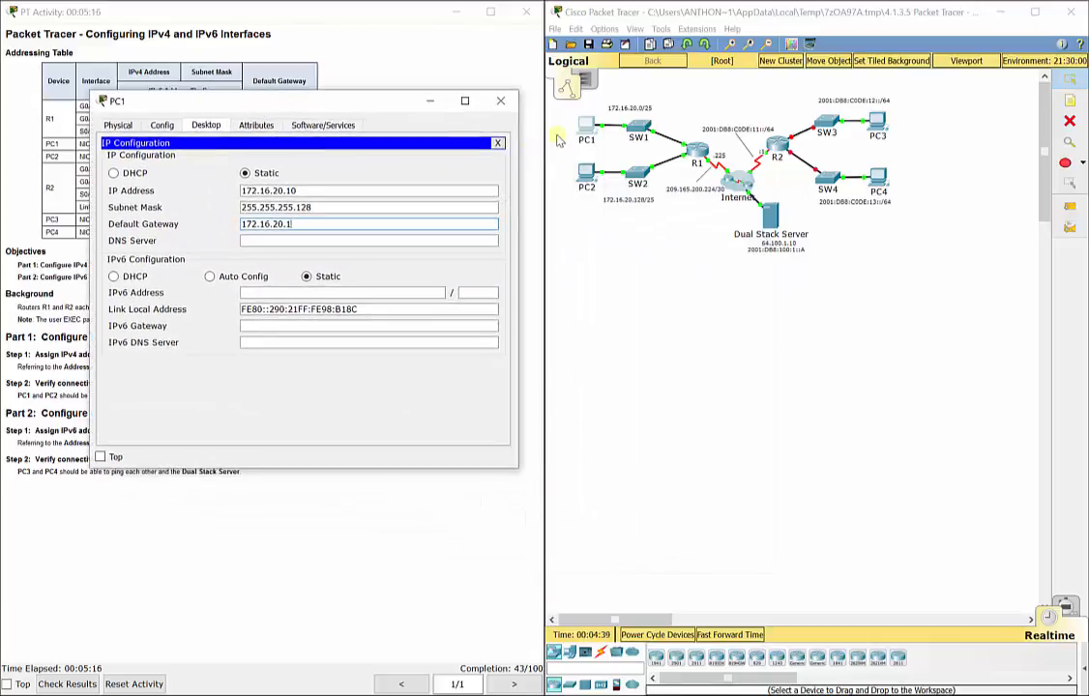
pyautogui.click(557, 141)
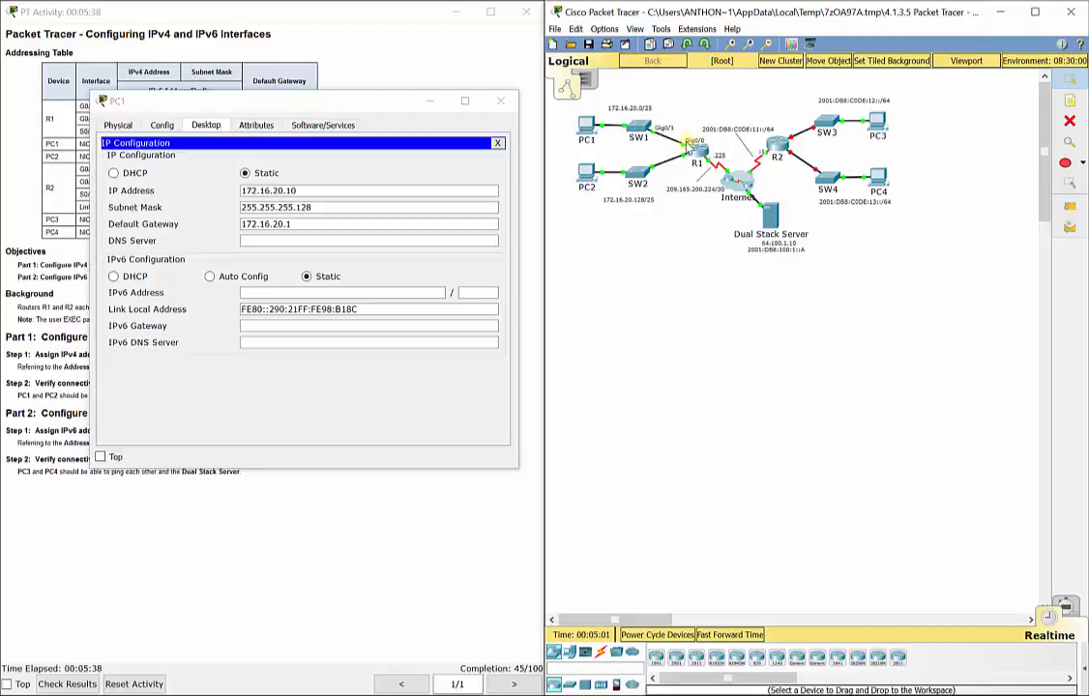
pyautogui.click(503, 102)
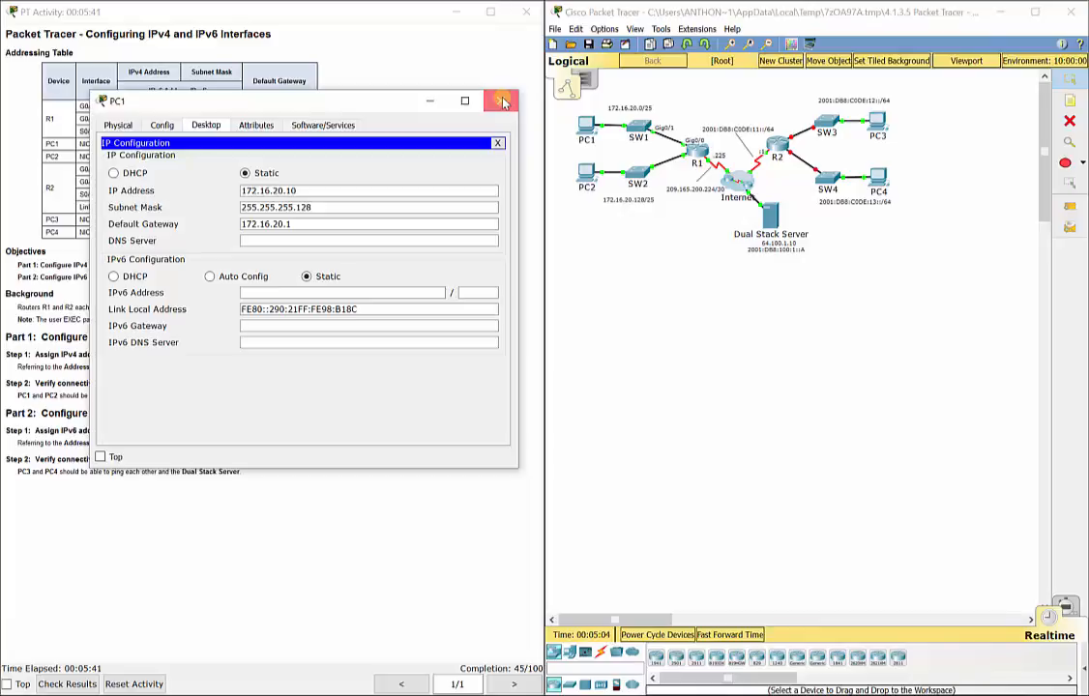
# Step: Enter PC2's IP 172.16.20.138, mask 255.255.255.128 and gateway 172.16.20.129, then close its window
pyautogui.click(592, 175)
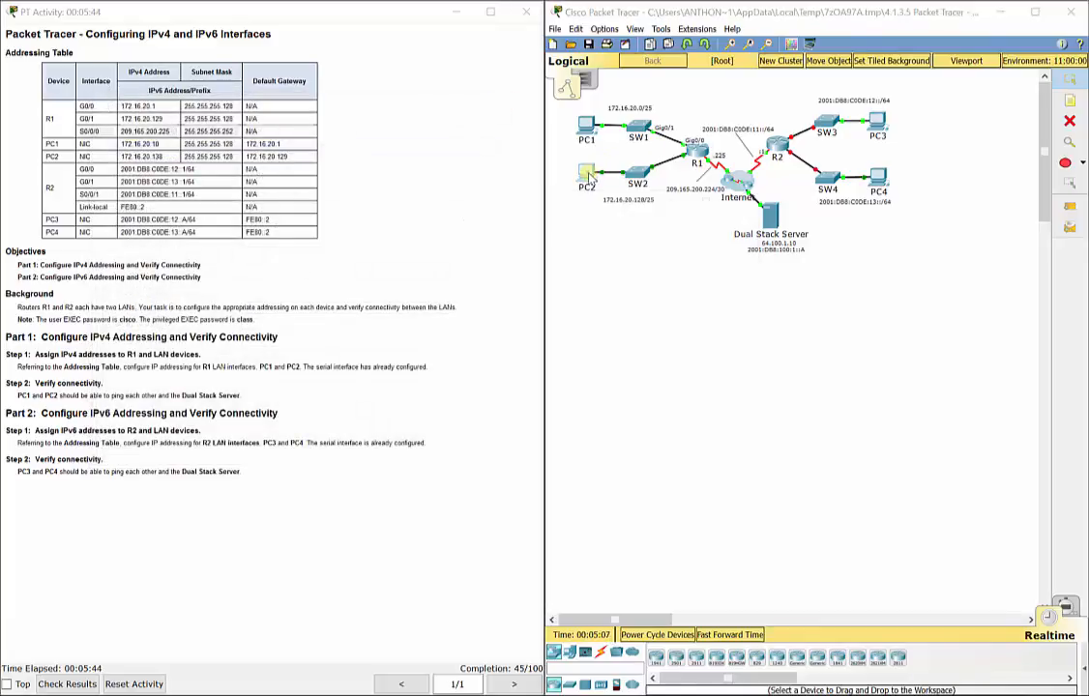
pyautogui.click(452, 220)
pyautogui.click(375, 250)
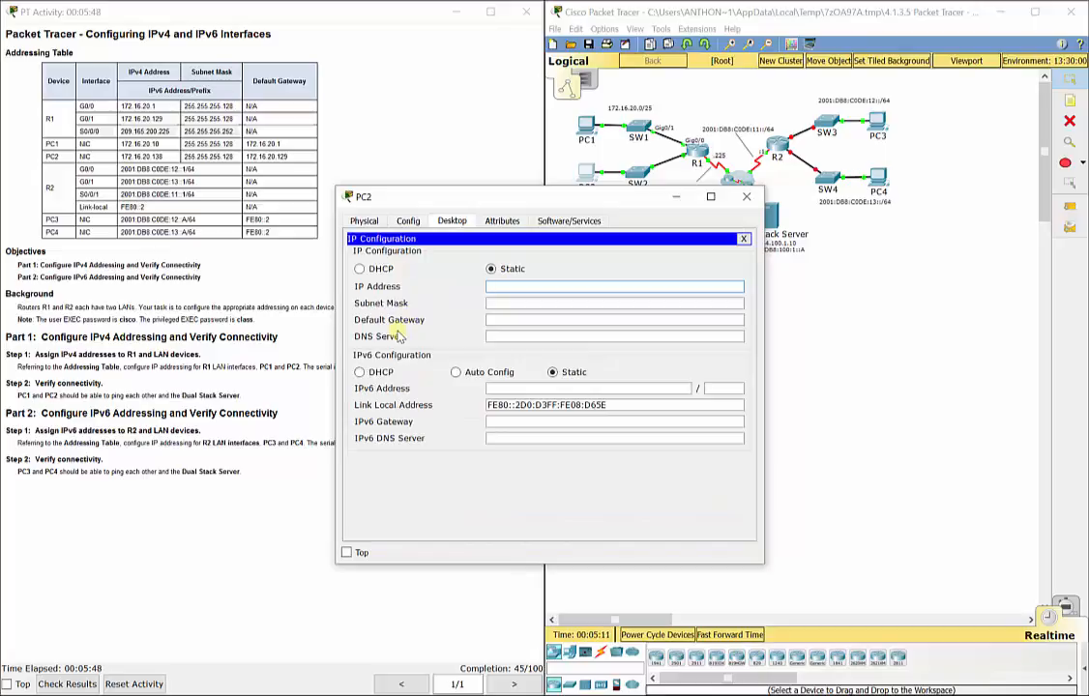
pyautogui.write('172.16.20.1')
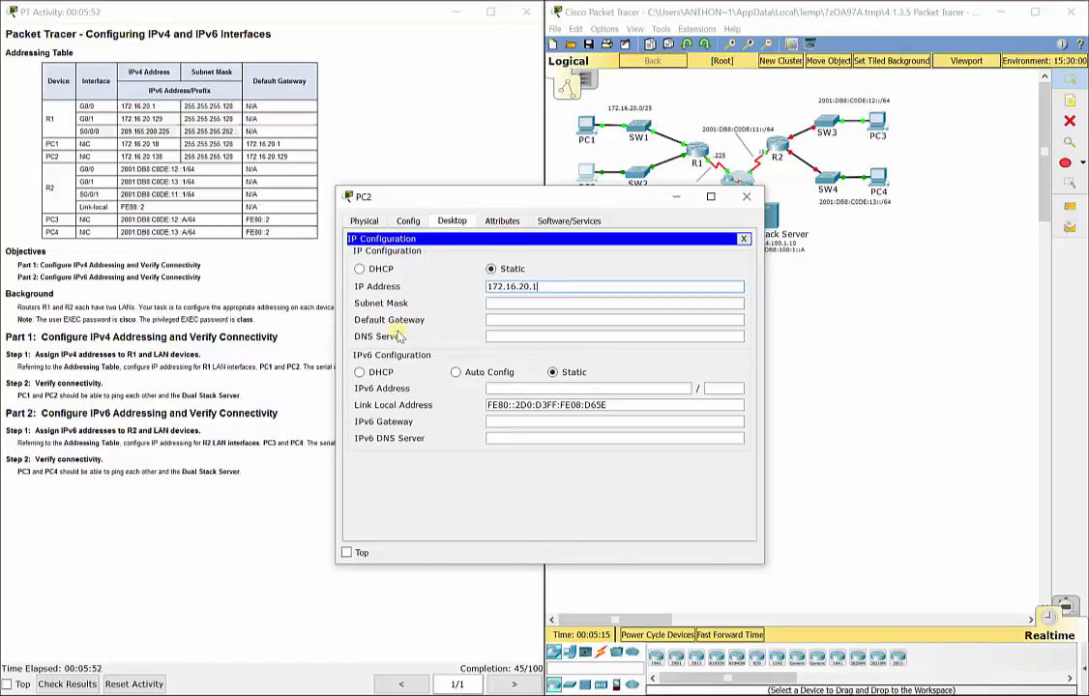
pyautogui.write('38')
pyautogui.press('Tab')
pyautogui.write('255.25')
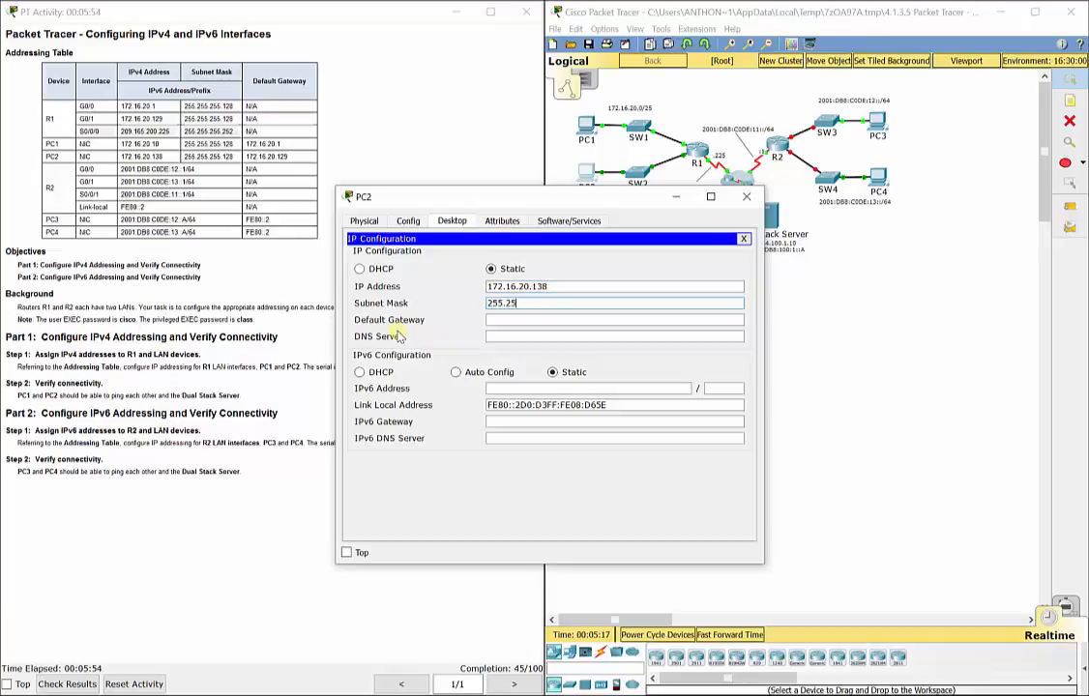
pyautogui.write('5.255.1281')
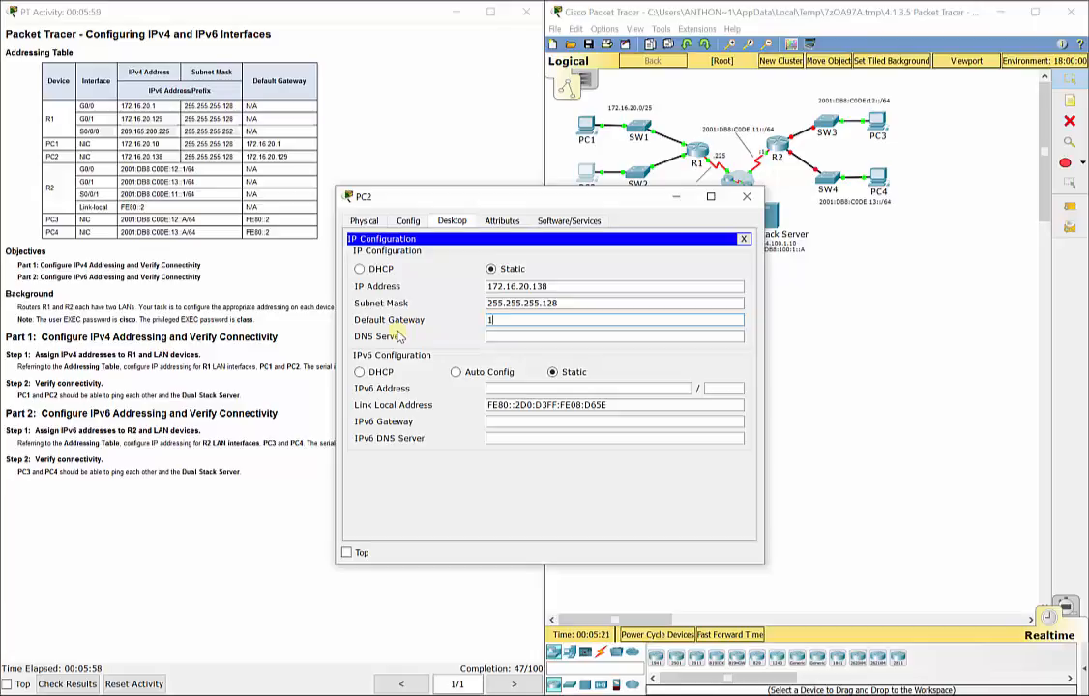
pyautogui.write('72.16.20.129')
pyautogui.moveTo(586, 204); pyautogui.dragTo(415, 163)
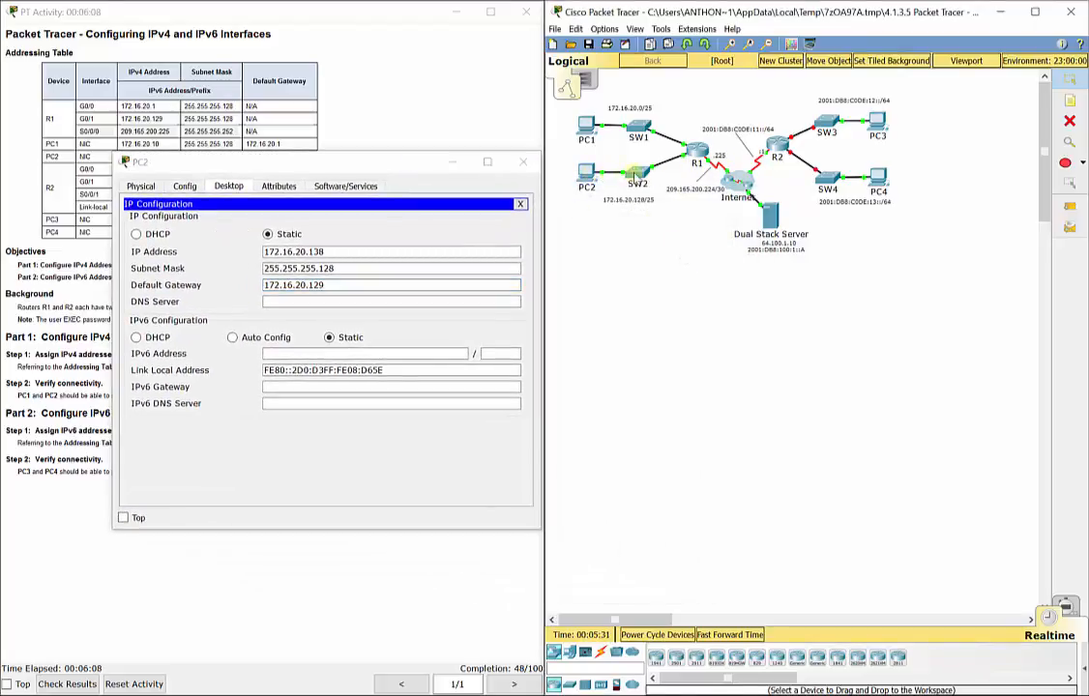
pyautogui.moveTo(684, 162)
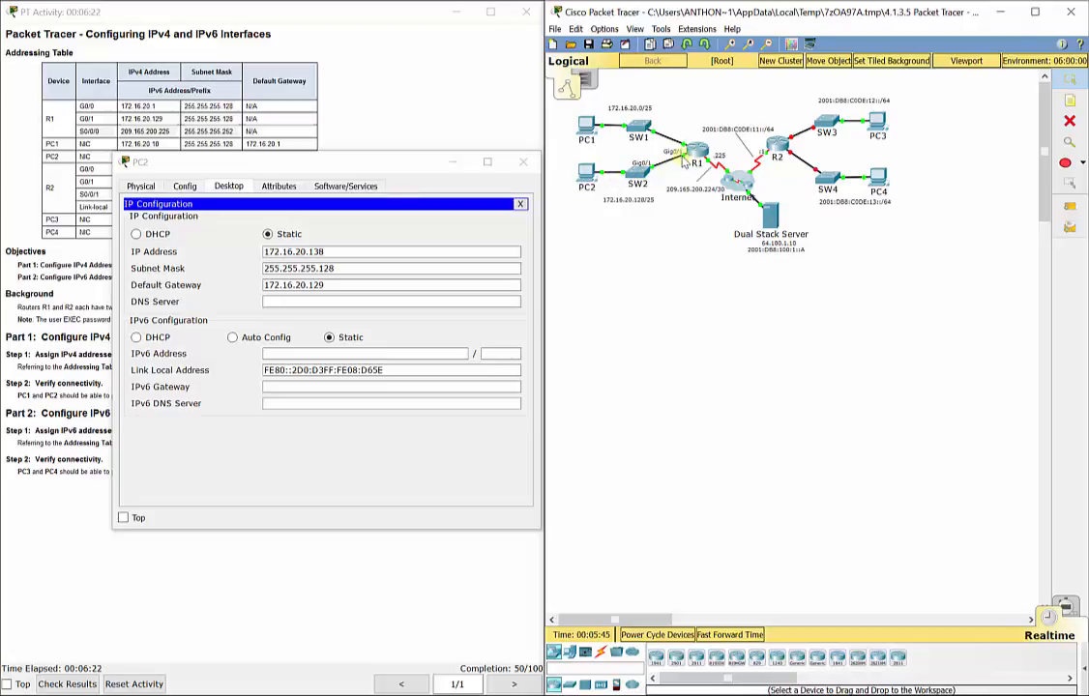
pyautogui.click(523, 162)
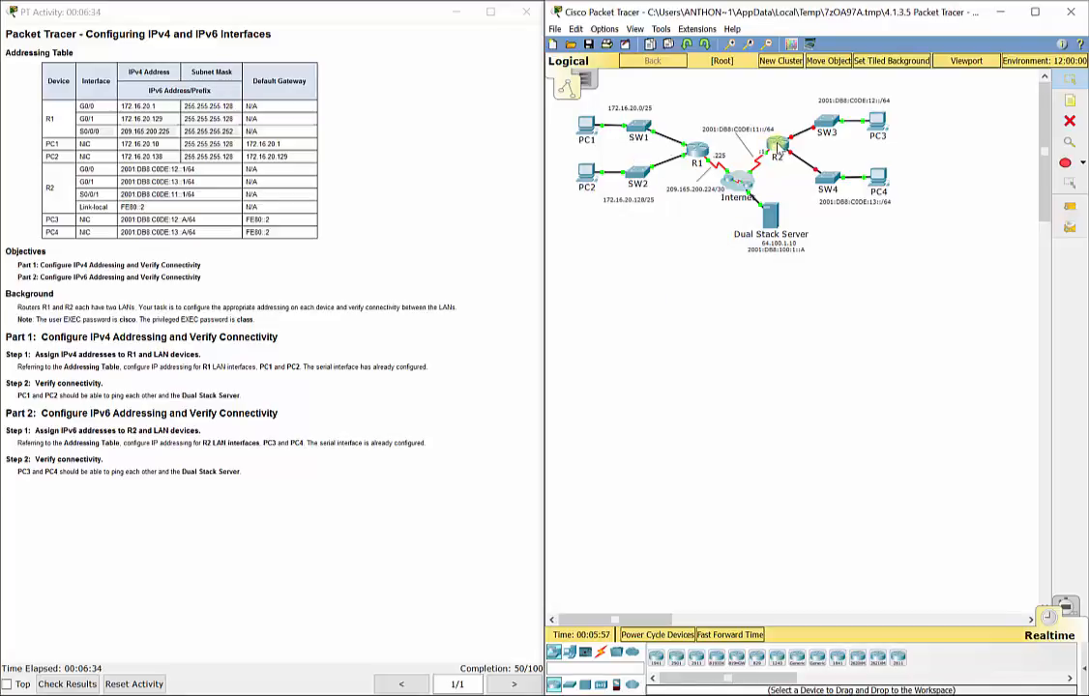
# Step: Log in to R2's console with the user and enable passwords to reach privileged EXEC mode
pyautogui.click(778, 146)
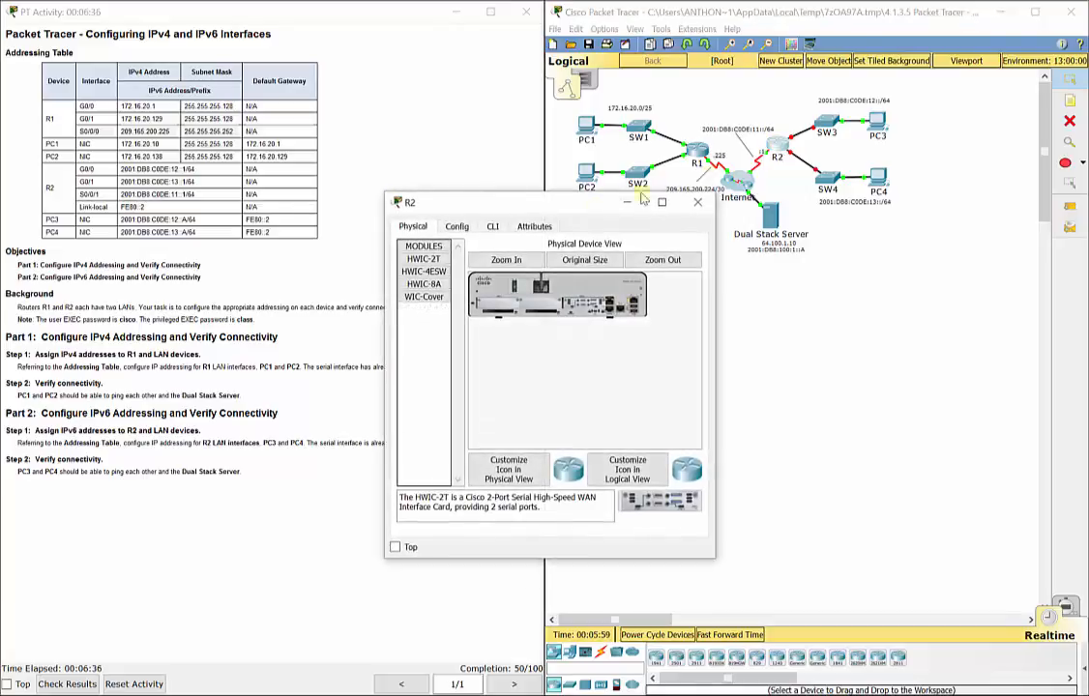
pyautogui.click(491, 226)
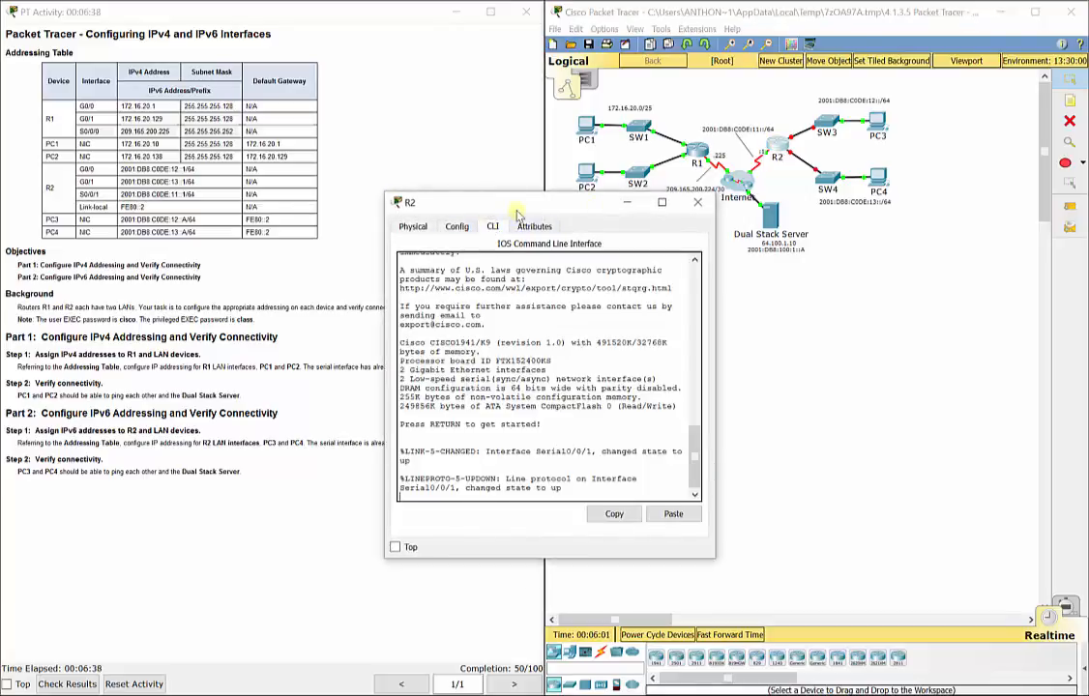
pyautogui.moveTo(455, 202); pyautogui.dragTo(720, 228)
pyautogui.press('Return')
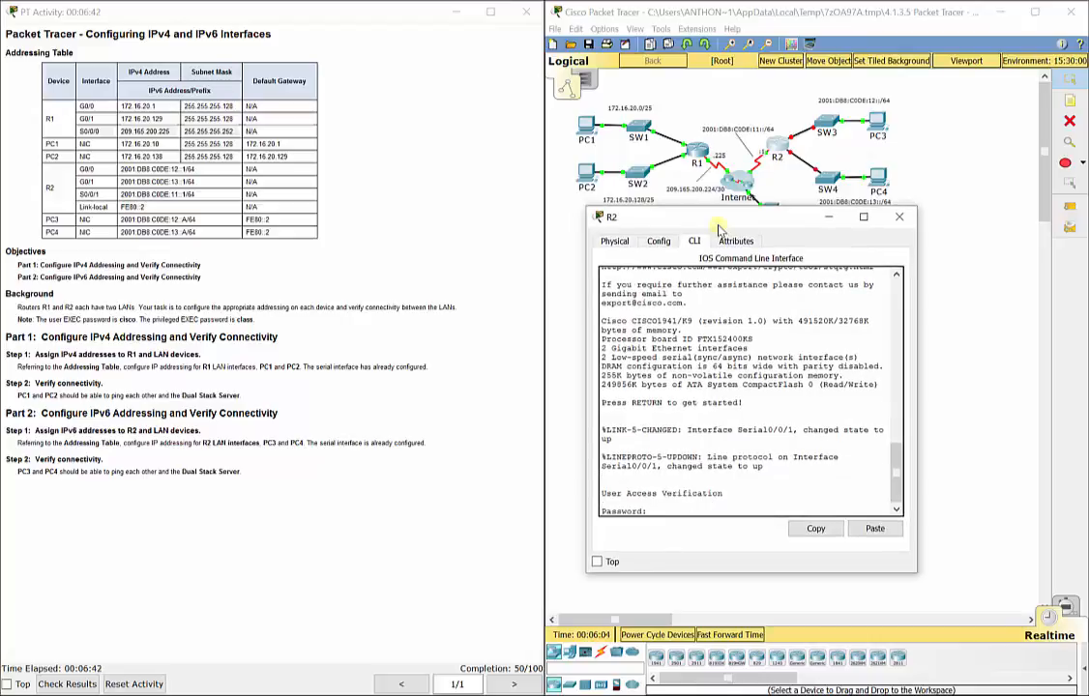
pyautogui.write('cisco')
pyautogui.press('Return')
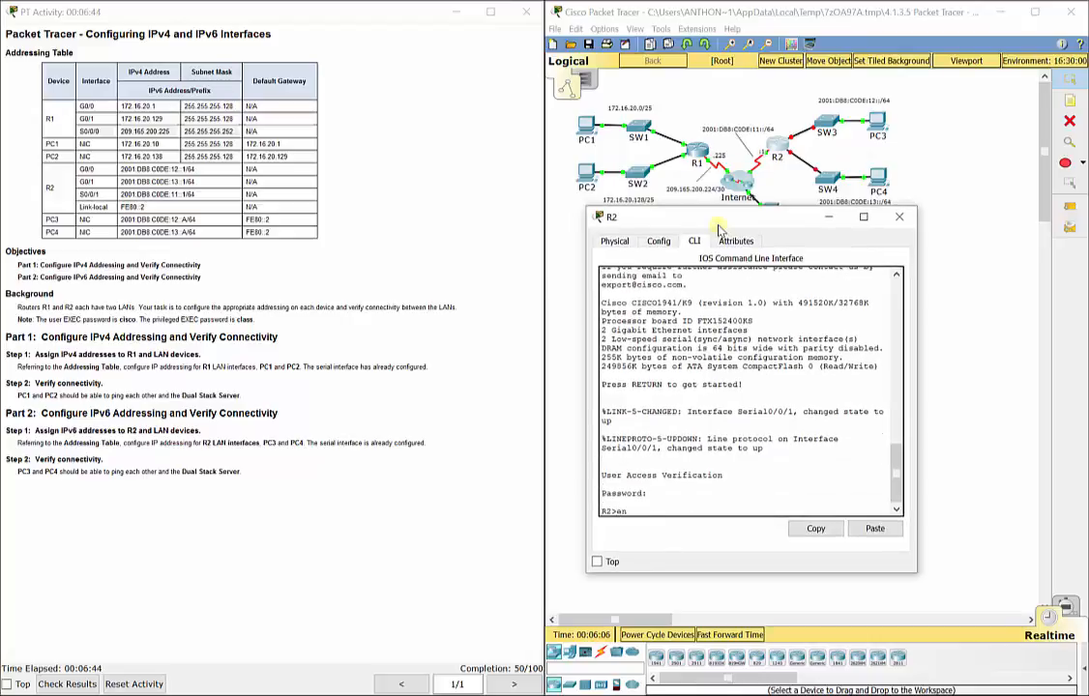
pyautogui.write('en')
pyautogui.press('Return')
pyautogui.write('class')
pyautogui.press('Return')
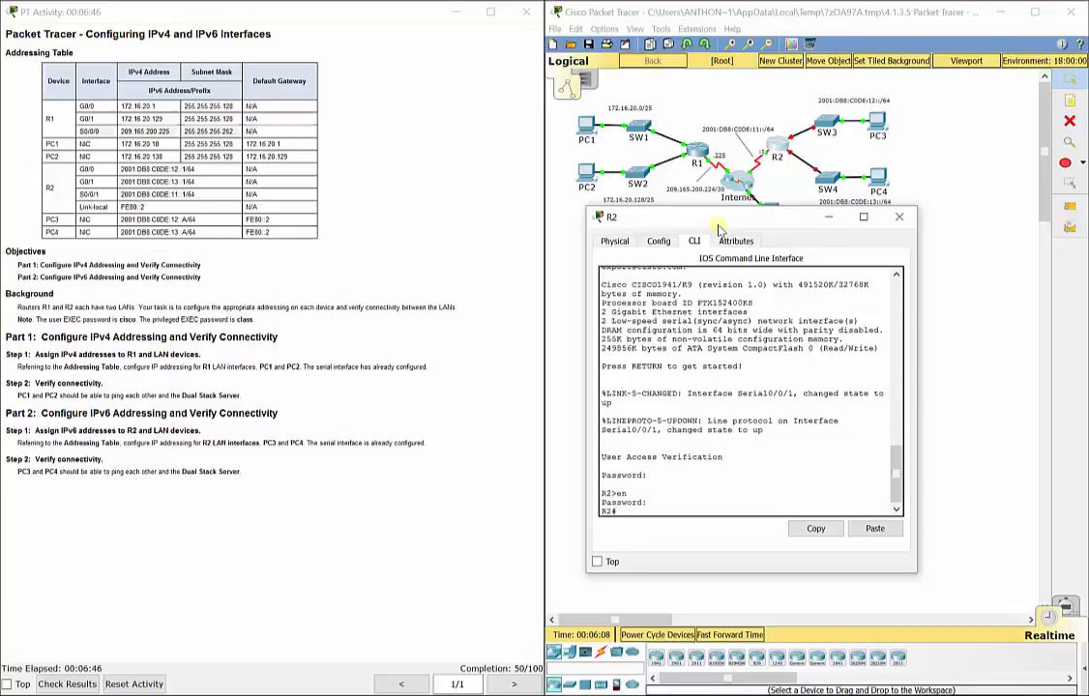
# Step: Enter global config, step into and out of G0/0, and type ipv6 unicast-routing
pyautogui.write('config t')
pyautogui.press('Return')
pyautogui.moveTo(719, 219); pyautogui.dragTo(675, 187)
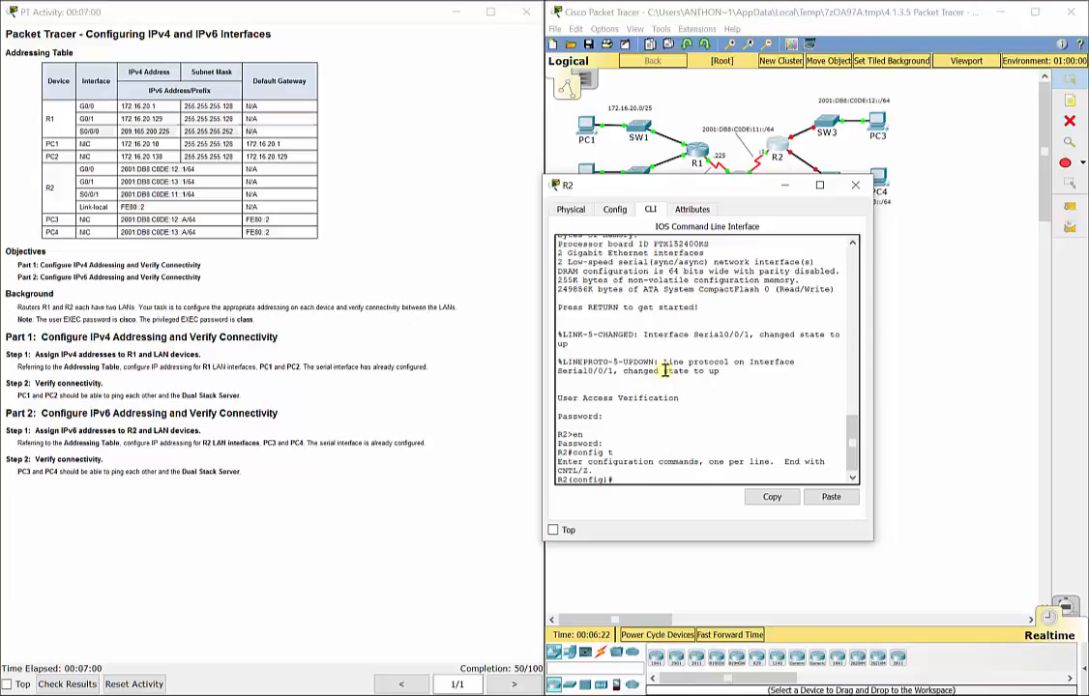
pyautogui.write('int g0/0')
pyautogui.press('Return')
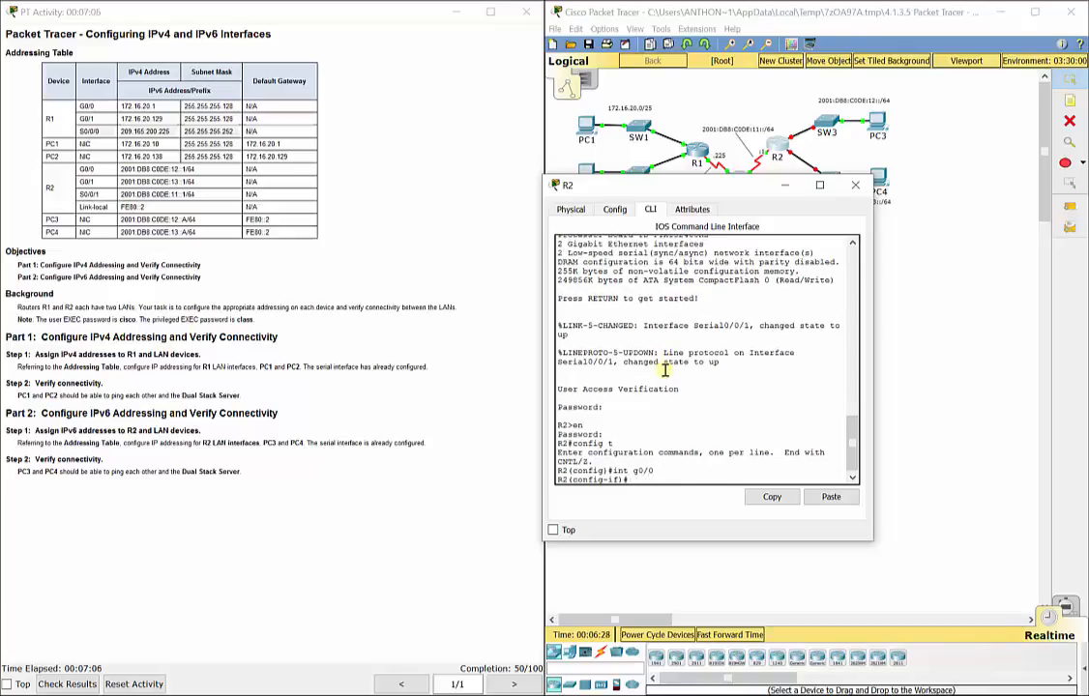
pyautogui.write('exit')
pyautogui.press('Return')
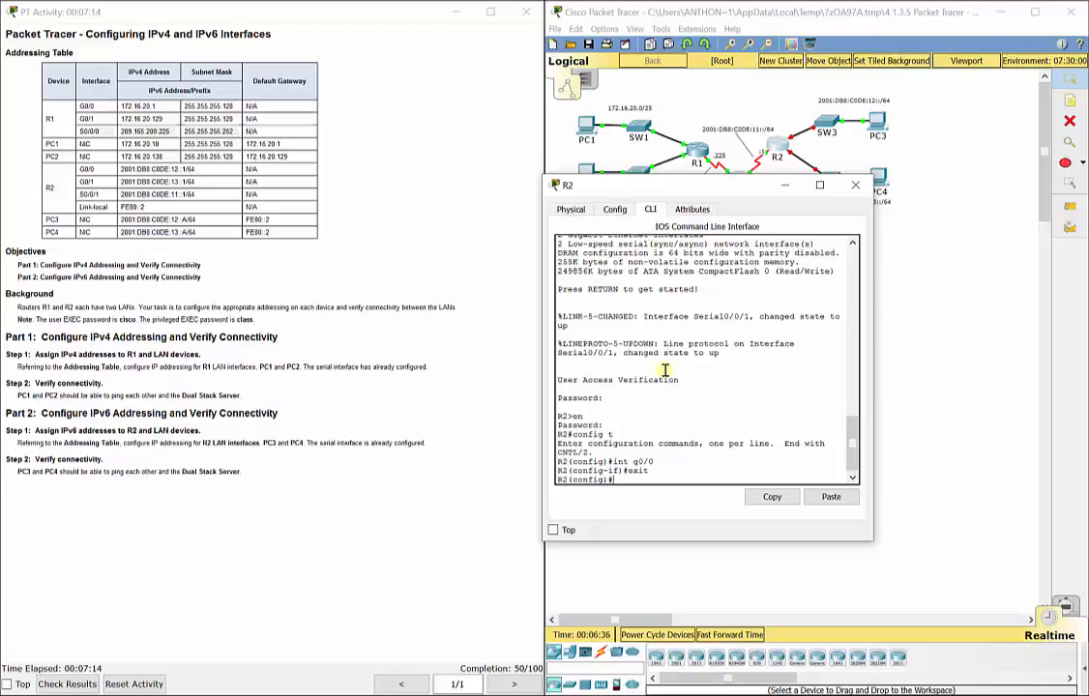
pyautogui.write('ipv6 unicast-routing')
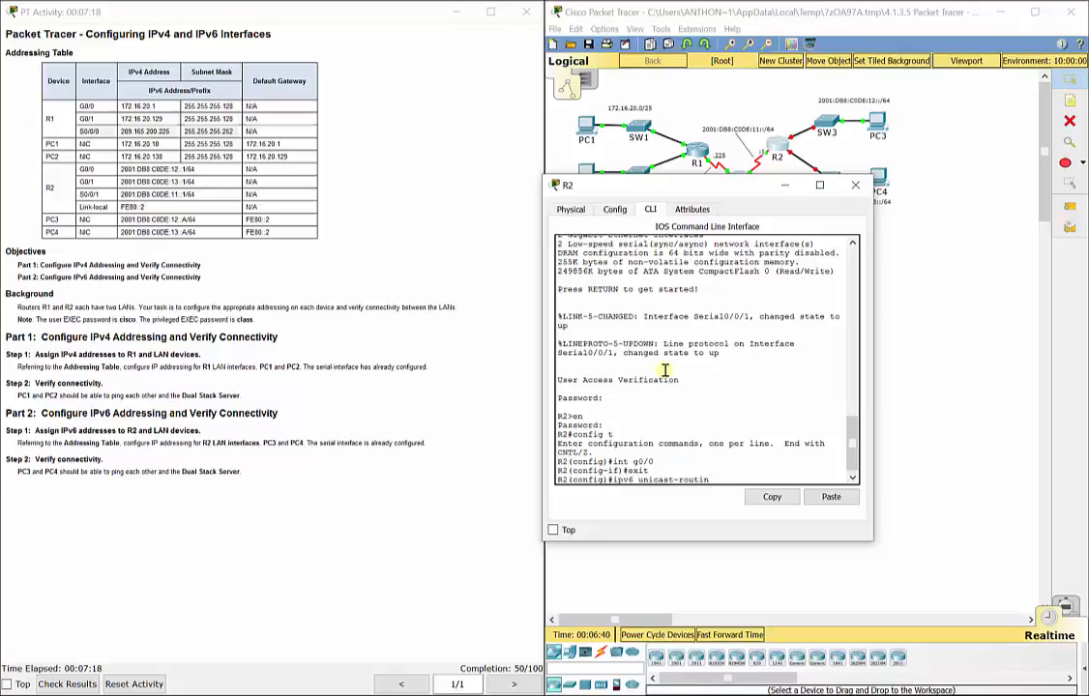
# Step: Apply ipv6 unicast-routing and enter interface G0/0
pyautogui.press('Return')
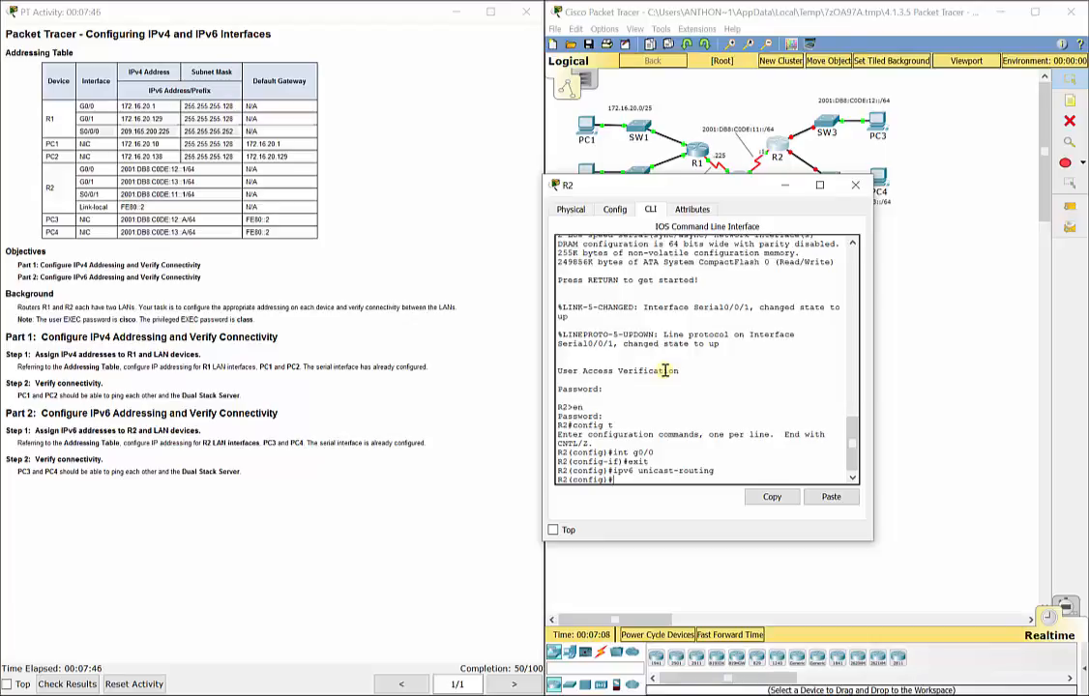
pyautogui.write('int g0/0')
pyautogui.press('Return')
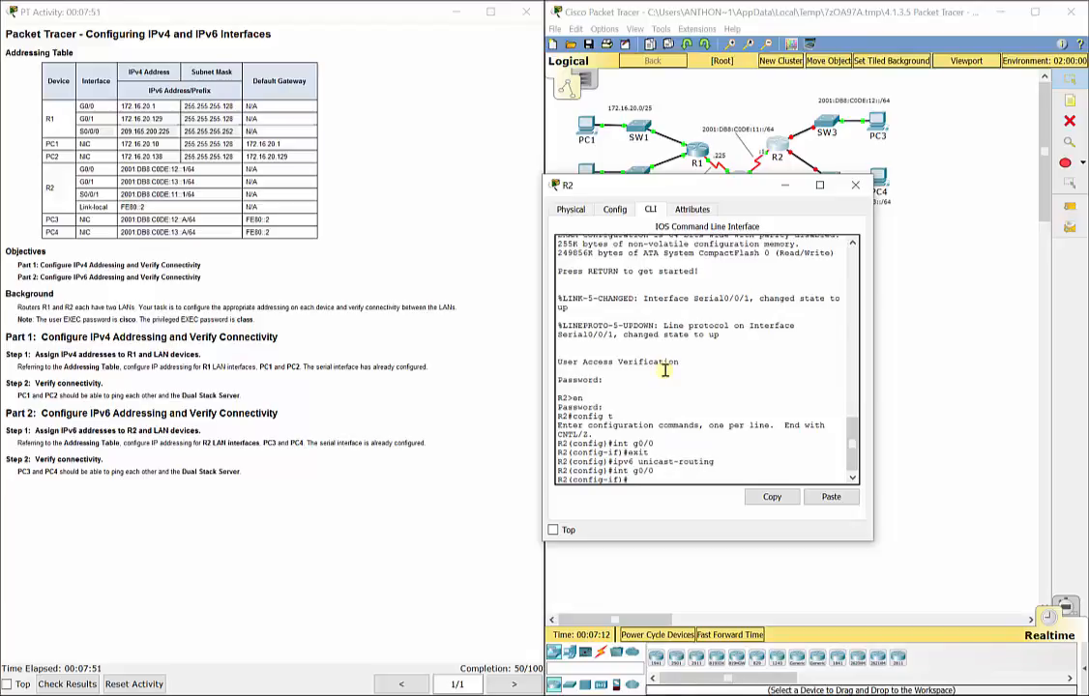
# Step: Assign G0/0 2001:DB8:C0DE:12::1/64, correcting the rejected 'ip add' to 'ipv6 add'
pyautogui.write('ip add 2001:DB8:C')
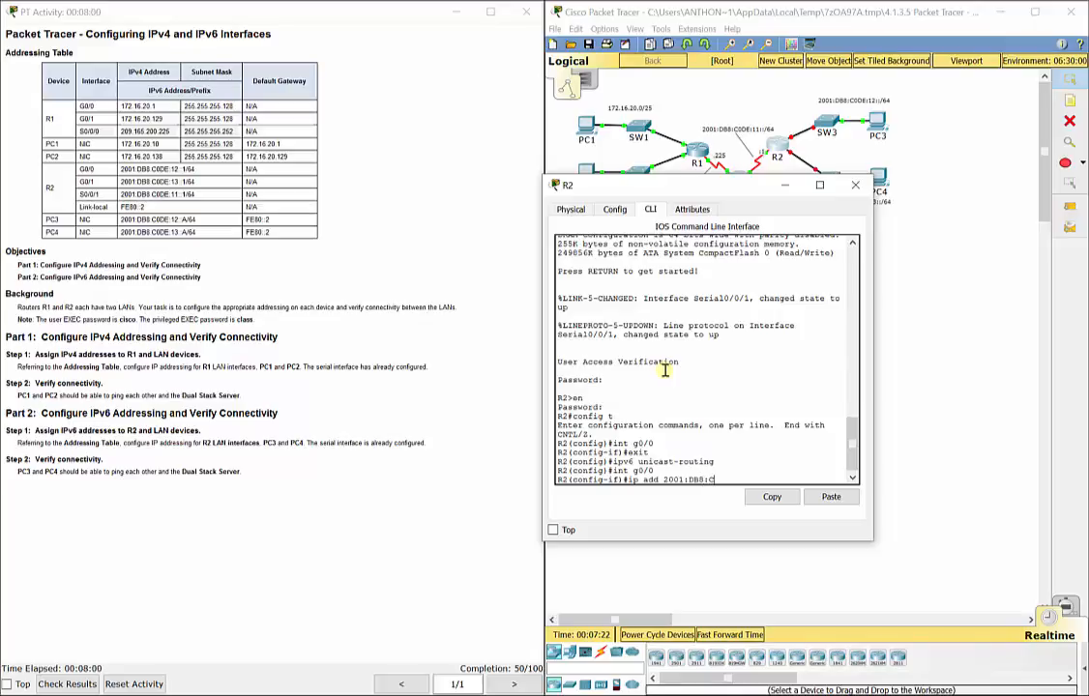
pyautogui.write('0DE:12::1')
pyautogui.write('/64')
pyautogui.press('Return')
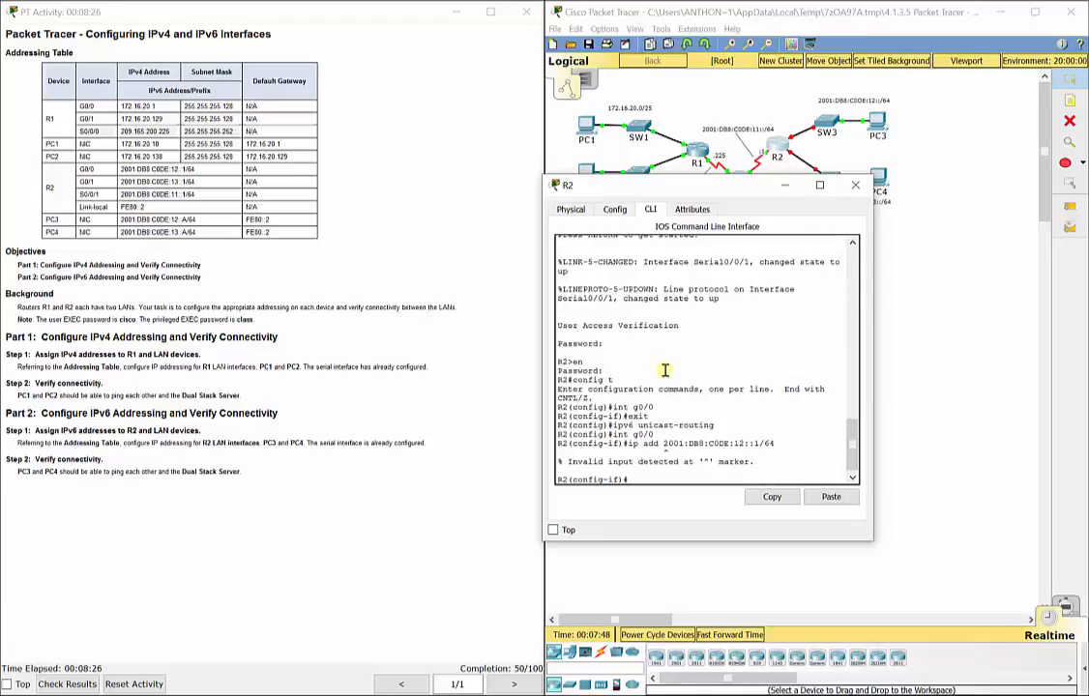
pyautogui.press('Up')
pyautogui.press('Left')
pyautogui.press('Left')
pyautogui.press('Left')
pyautogui.press('Left')
pyautogui.press('Left')
pyautogui.press('Left')
pyautogui.press('Left')
pyautogui.press('Left')
pyautogui.press('Left')
pyautogui.press('Left')
pyautogui.press('Left')
pyautogui.press('Left')
pyautogui.press('Left')
pyautogui.press('Left')
pyautogui.press('Left')
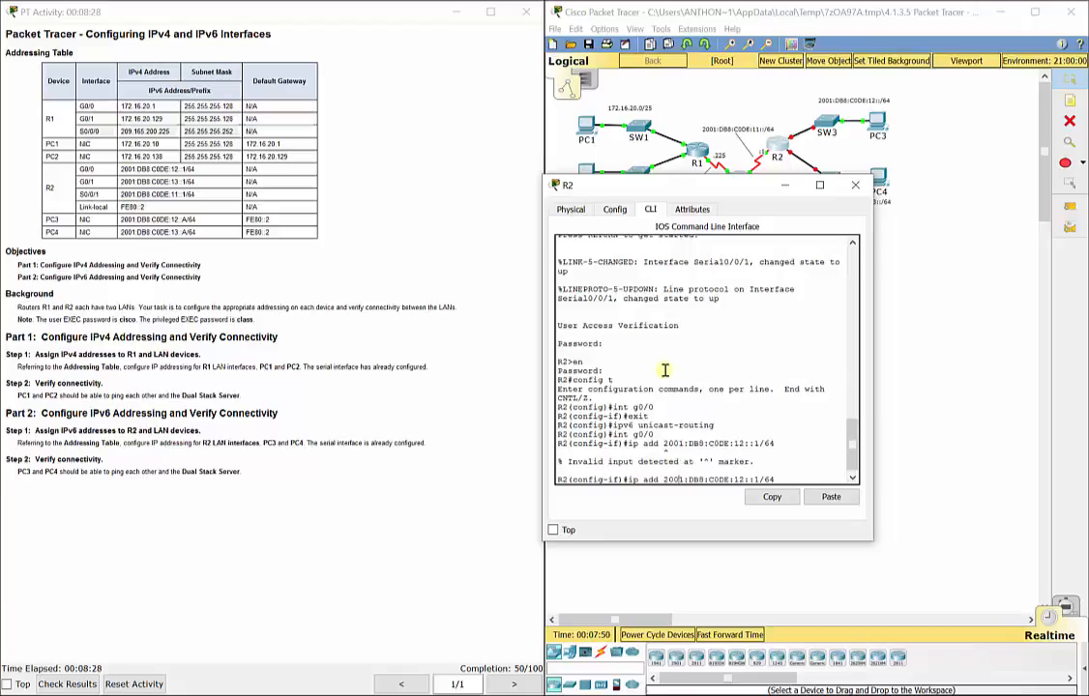
pyautogui.press('Left')
pyautogui.press('Left')
pyautogui.press('Left')
pyautogui.press('Left')
pyautogui.press('Left')
pyautogui.press('Left')
pyautogui.press('Left')
pyautogui.press('Left')
pyautogui.write('v6')
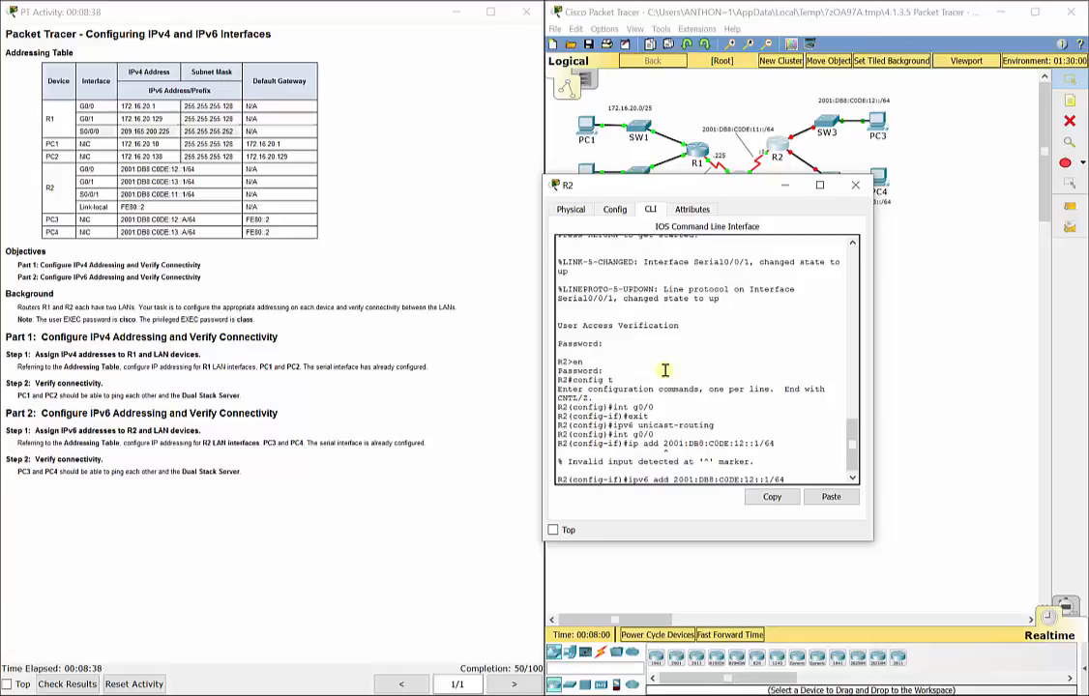
pyautogui.press('Return')
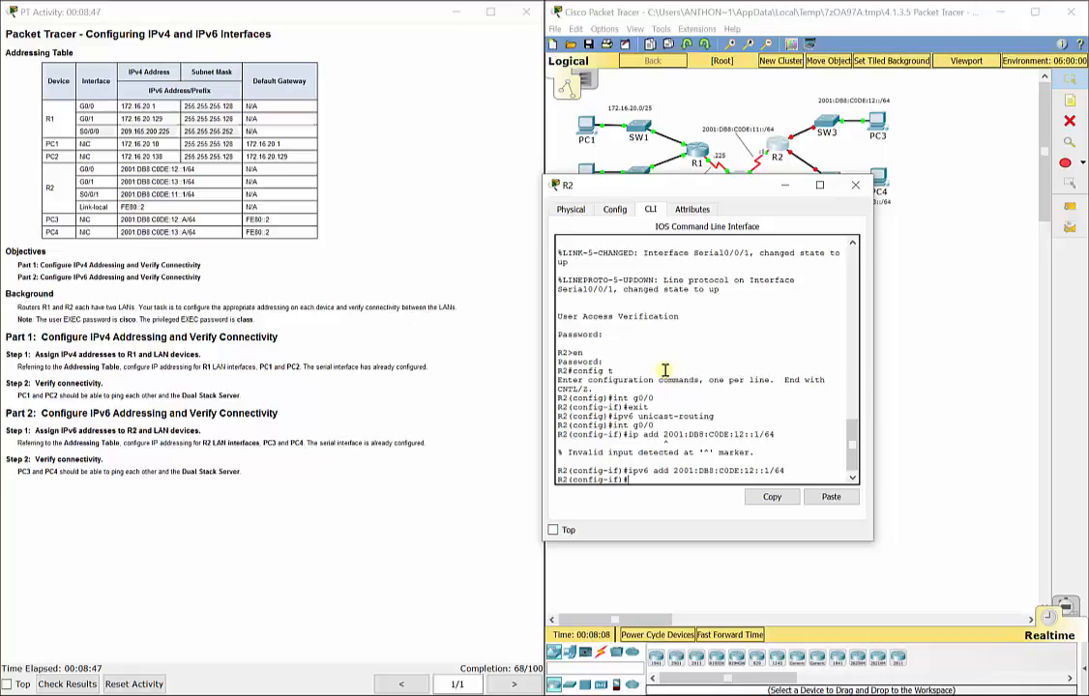
# Step: Bring G0/0 up with no shut and exit the interface
pyautogui.write('no shut')
pyautogui.press('Return')
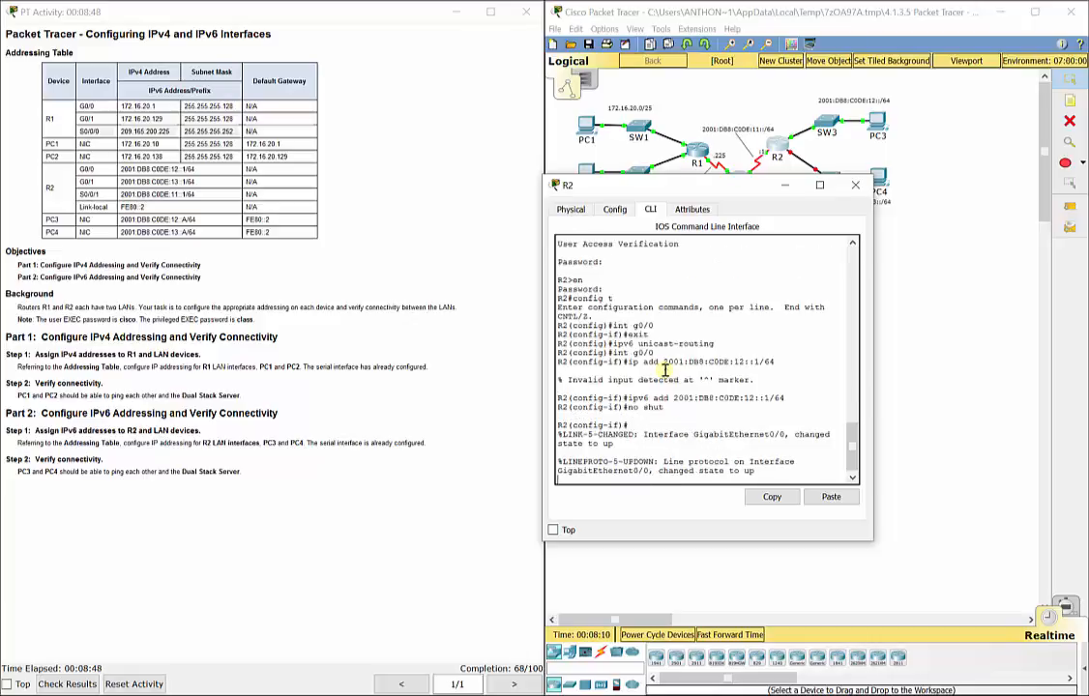
pyautogui.write('exit')
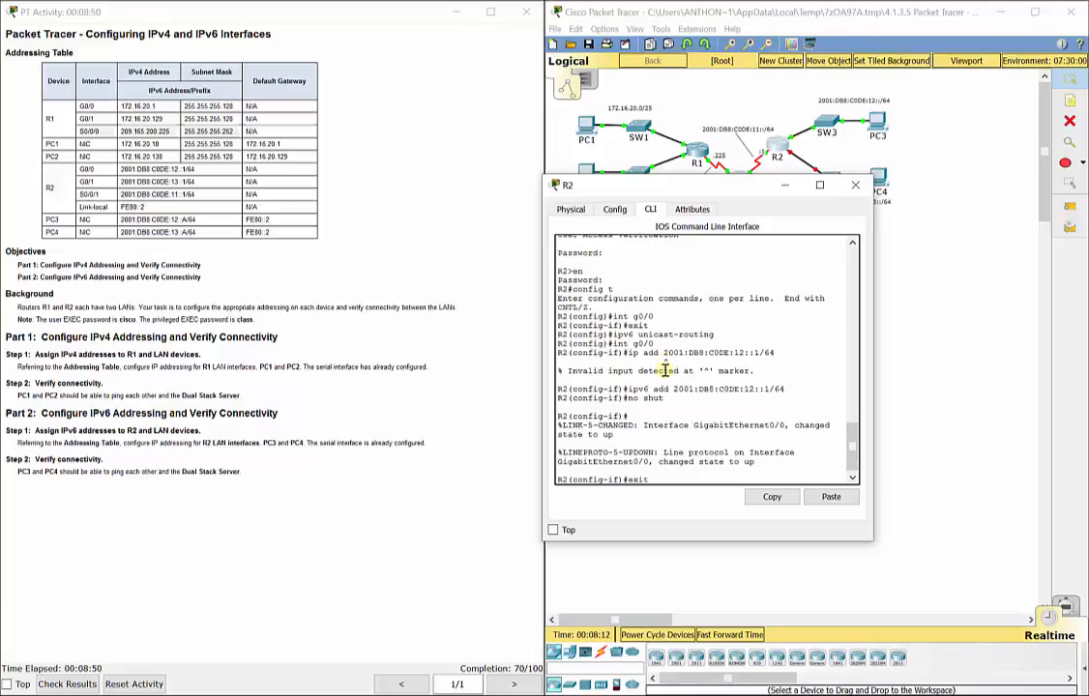
pyautogui.press('Return')
# Step: Give G0/1 2001:DB8:C0DE:13::1/64, bring it up, and close R2's window
pyautogui.write('int g0/1')
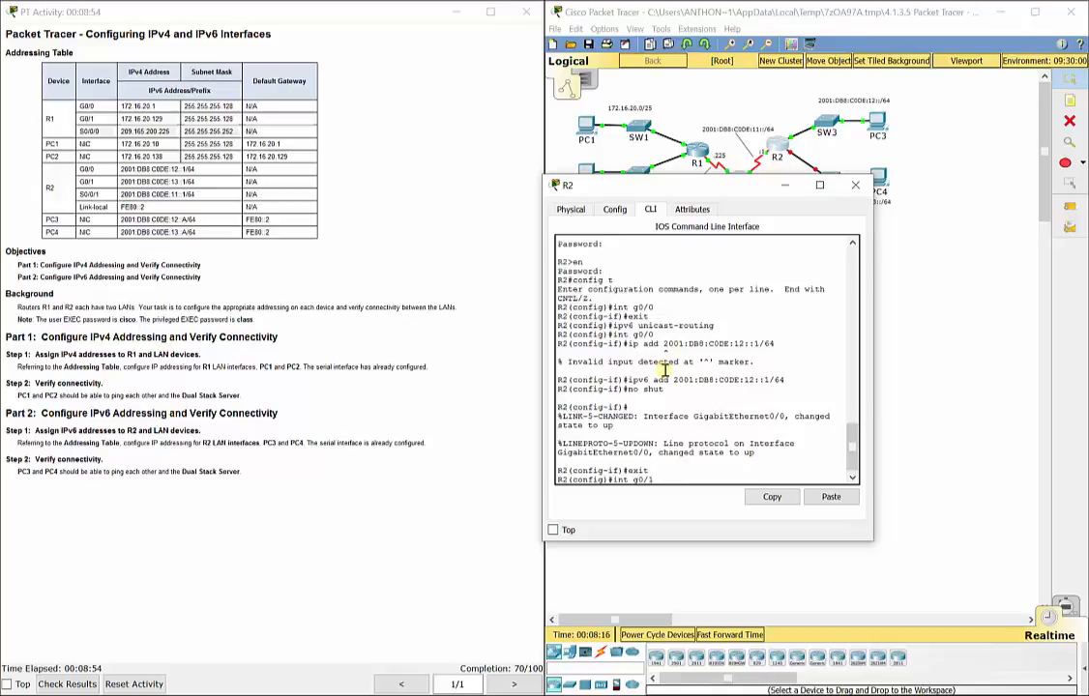
pyautogui.press('Return')
pyautogui.write('ipv')
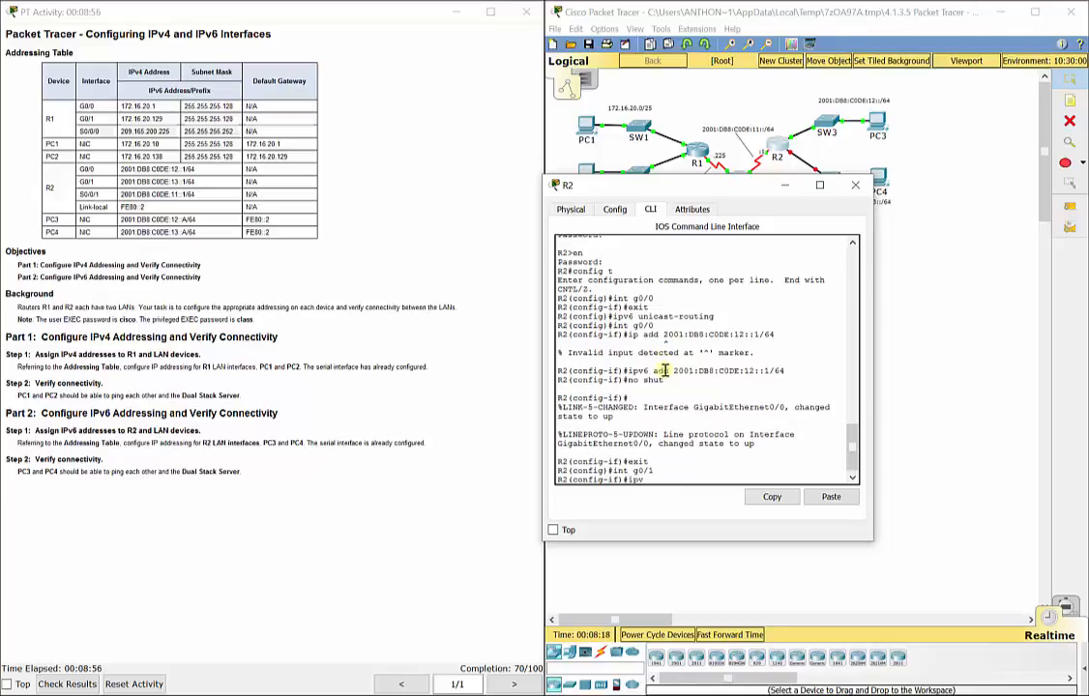
pyautogui.write('6 add 2001:DB8:C0DE:13::1')
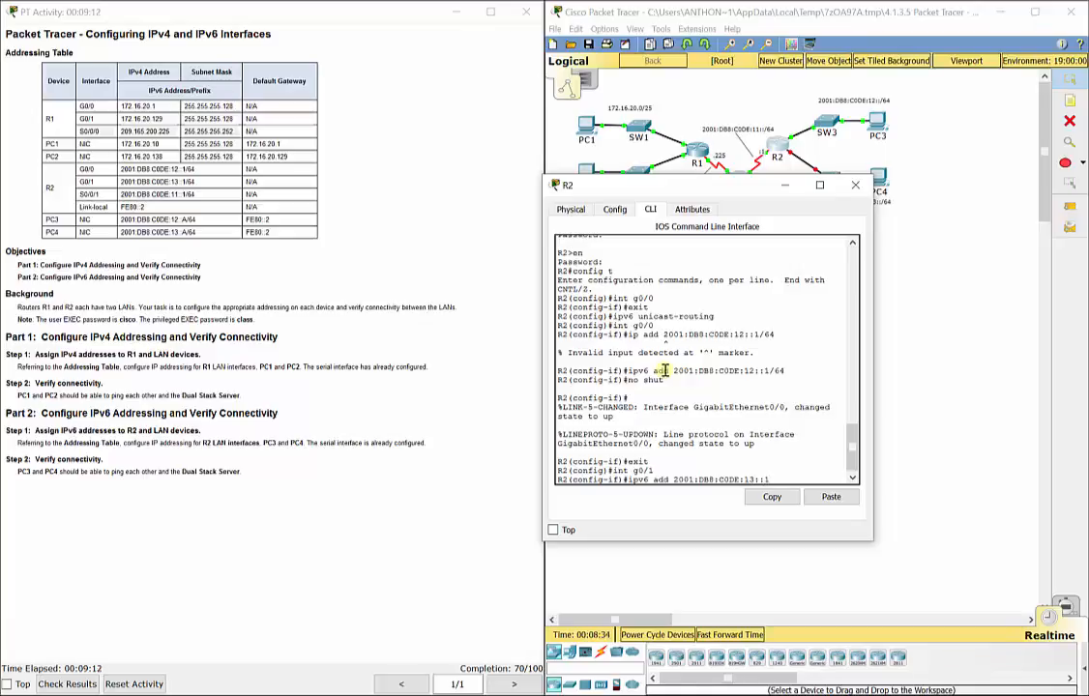
pyautogui.write('/64')
pyautogui.press('Return')
pyautogui.write('no shut')
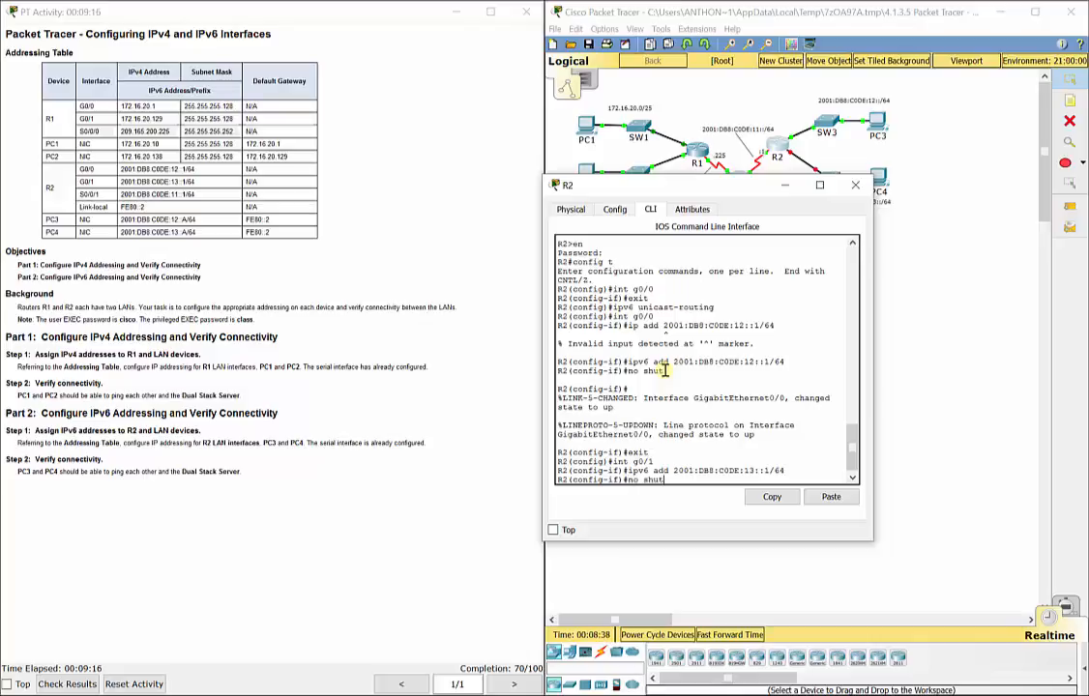
pyautogui.press('Return')
pyautogui.press('Return')
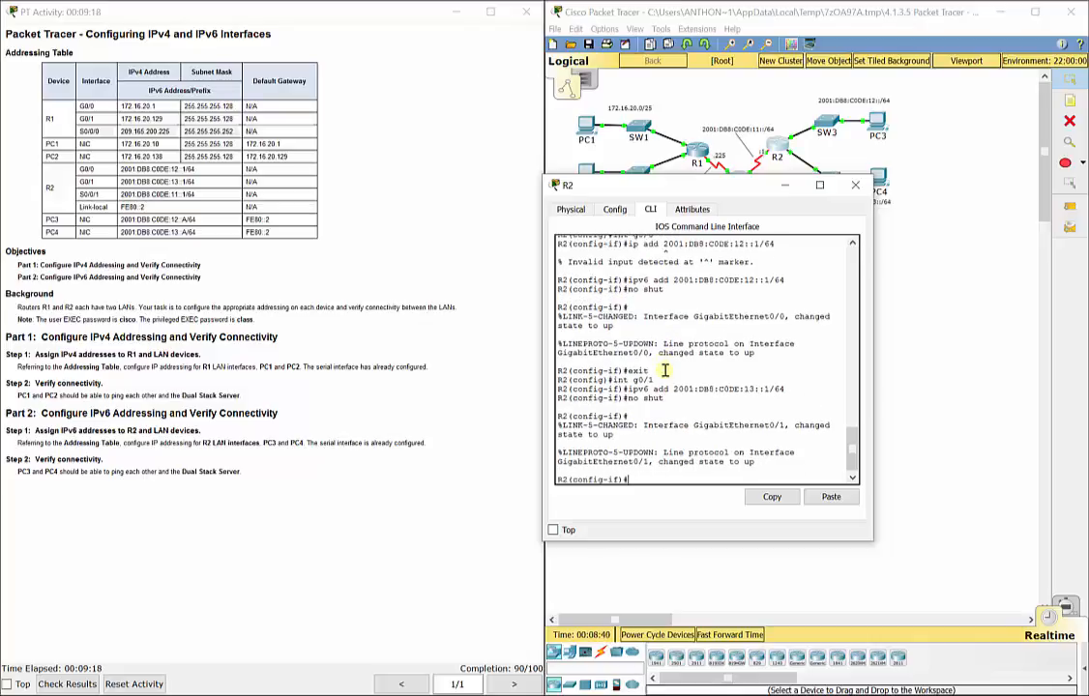
pyautogui.write('exit')
pyautogui.press('Return')
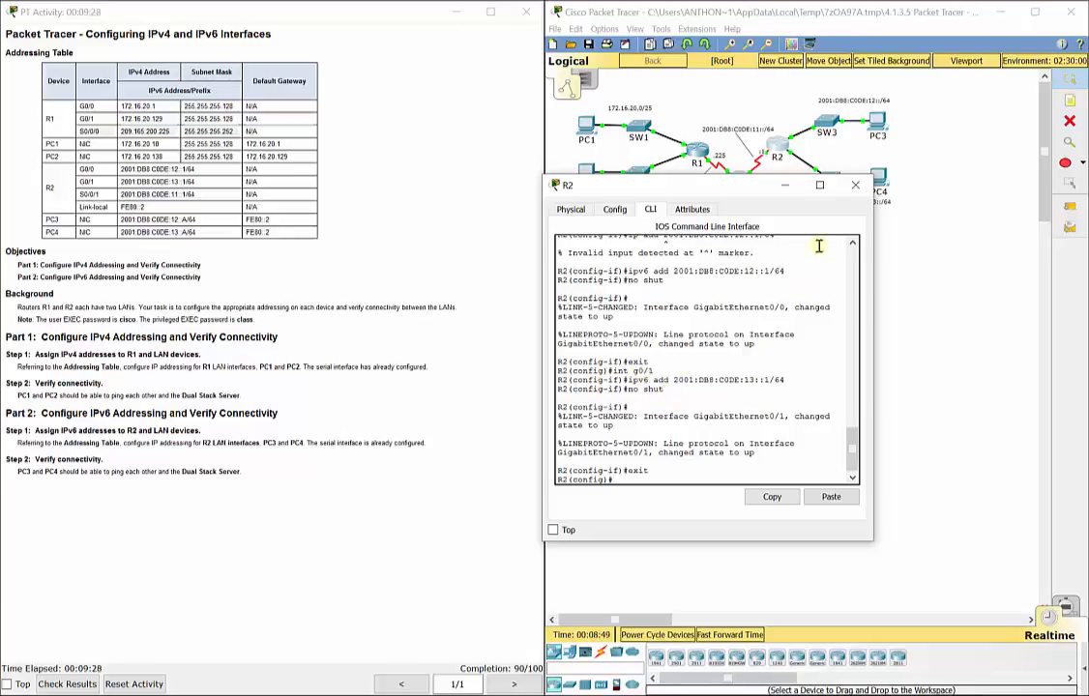
pyautogui.click(853, 186)
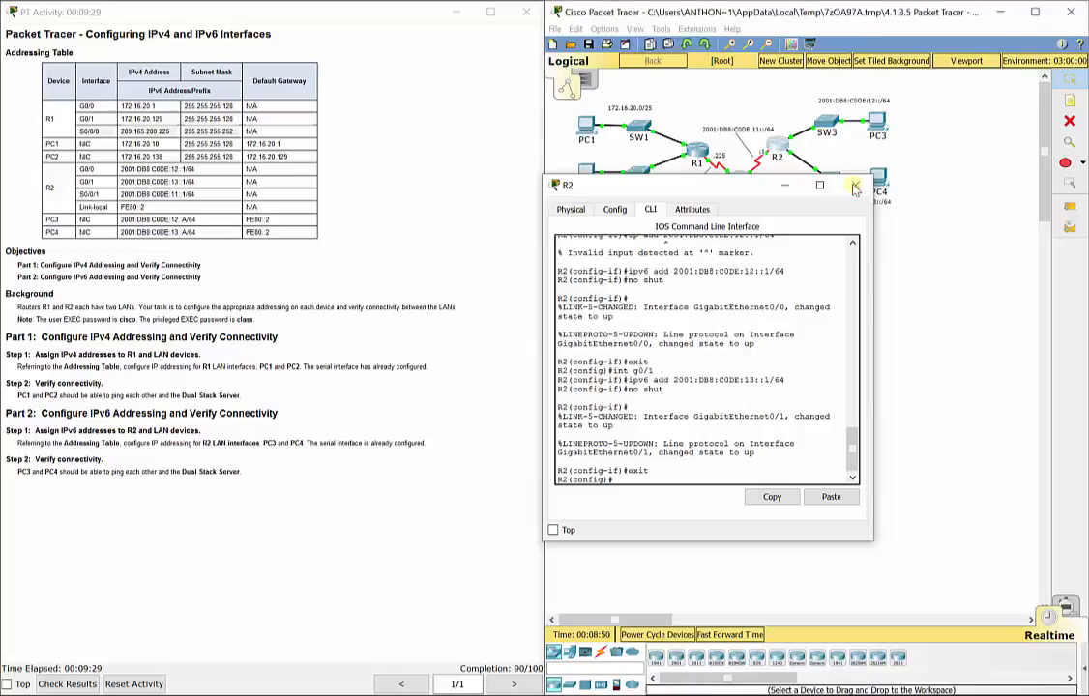
# Step: Enter PC3's IPv6 address 2001:DB8:C0DE:12::A in its IP Configuration
pyautogui.click(877, 124)
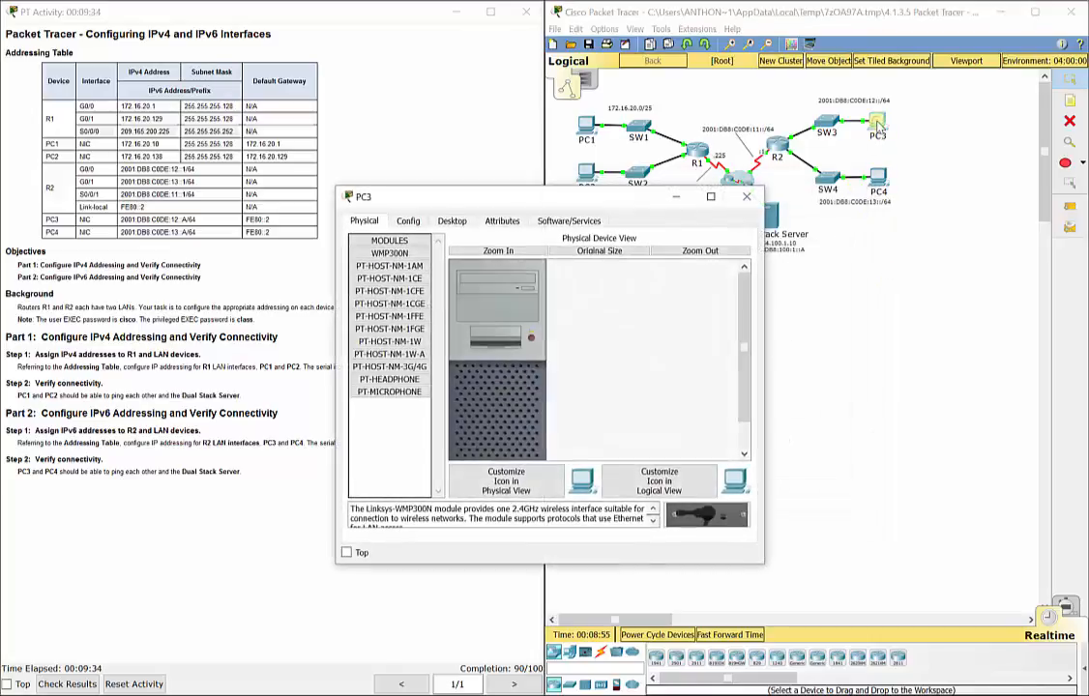
pyautogui.click(452, 221)
pyautogui.click(379, 257)
pyautogui.click(502, 286)
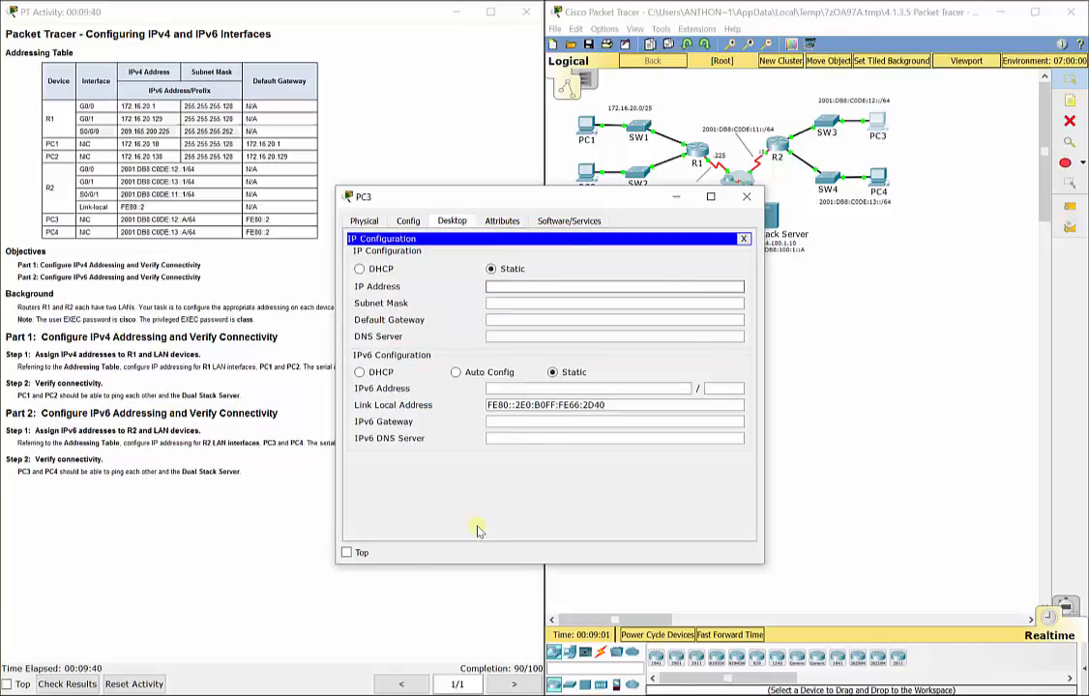
pyautogui.write('2')
pyautogui.press('BackSpace')
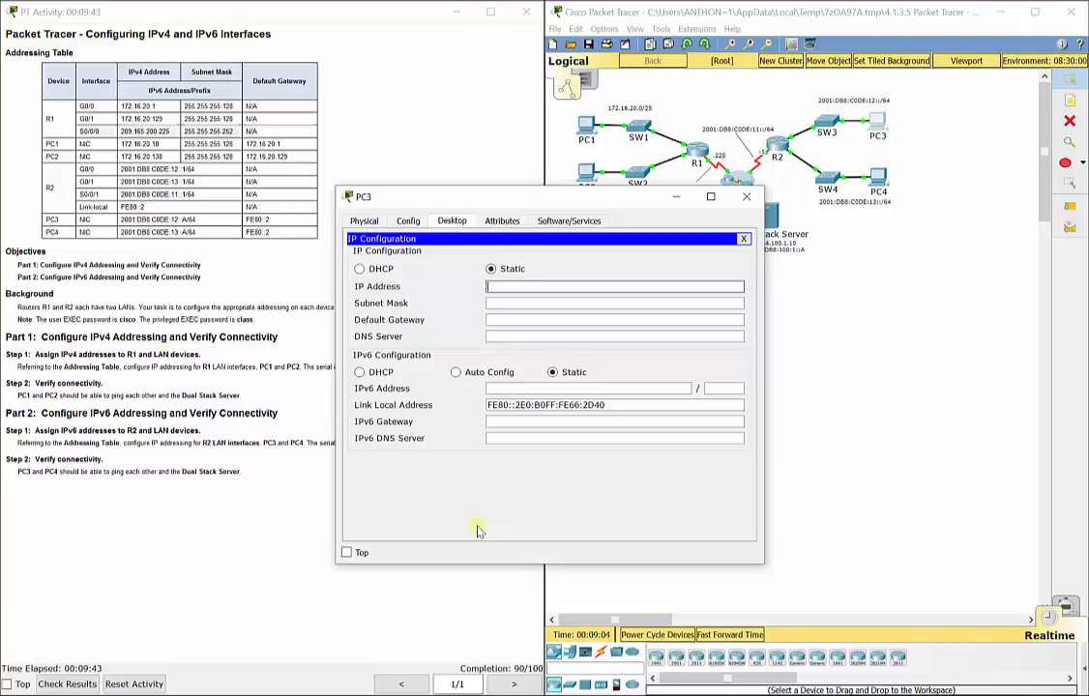
pyautogui.click(498, 387)
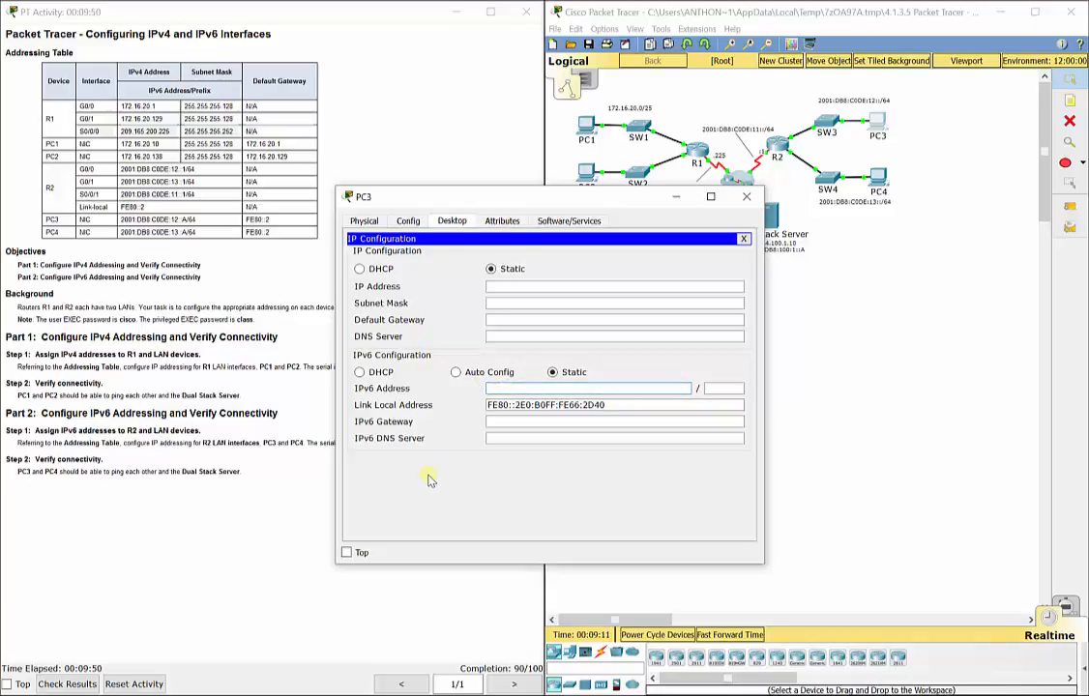
pyautogui.write('2001:DB8:C0DE:12::A')
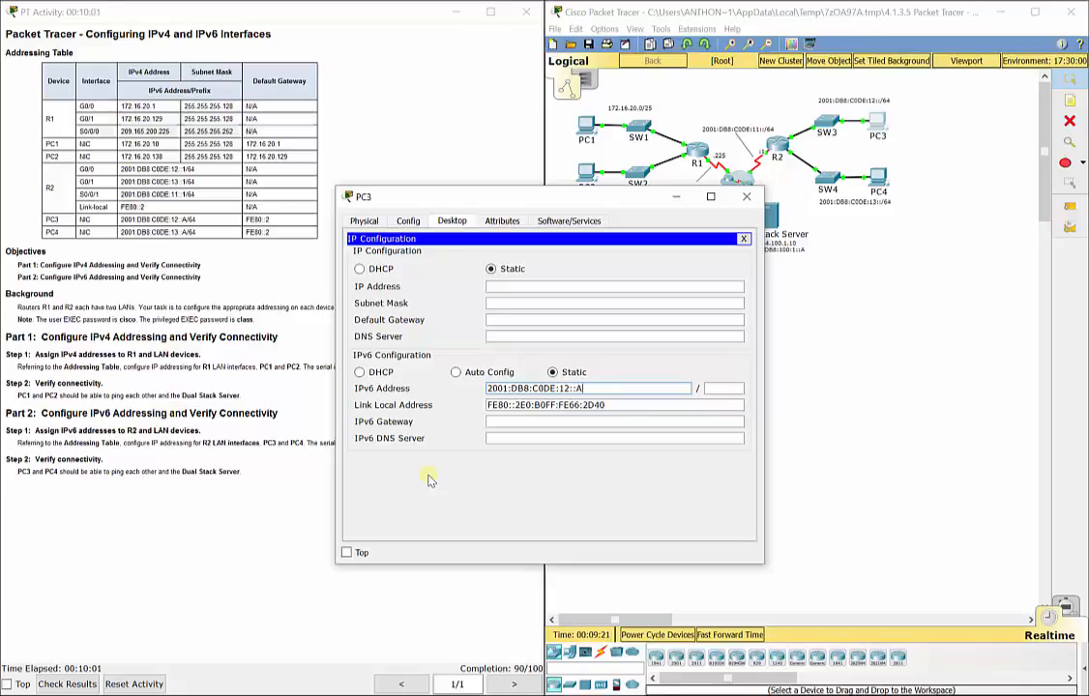
# Step: Set PC3's prefix length 64 and IPv6 gateway FE80::2, then close its window
pyautogui.click(720, 389)
pyautogui.write('64')
pyautogui.moveTo(697, 395); pyautogui.dragTo(722, 388)
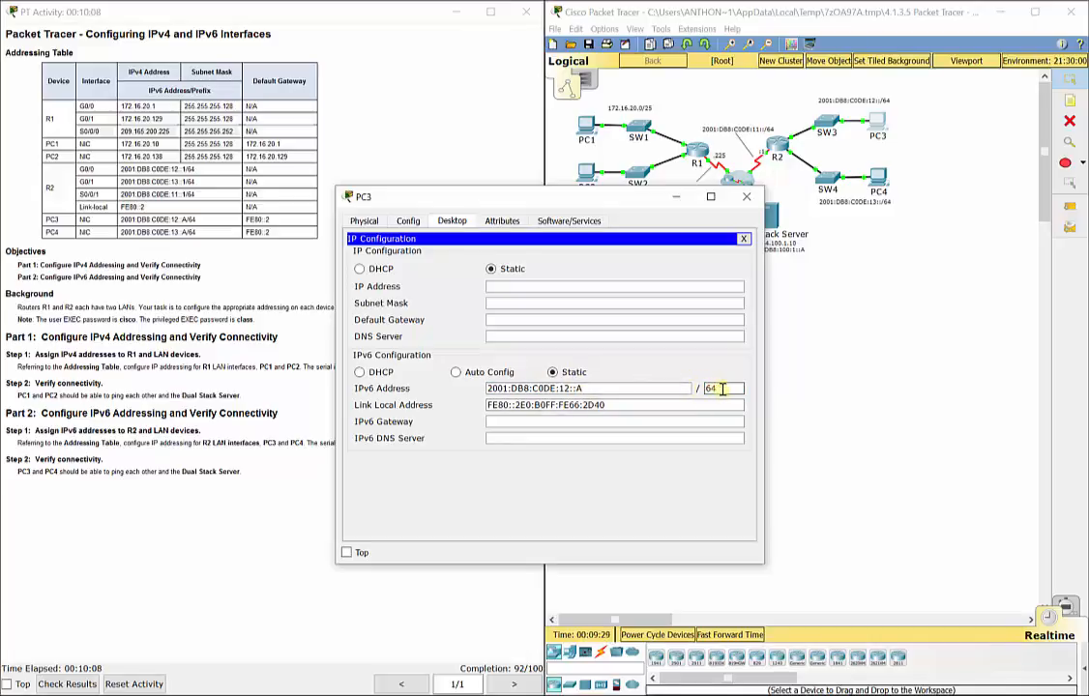
pyautogui.click(535, 423)
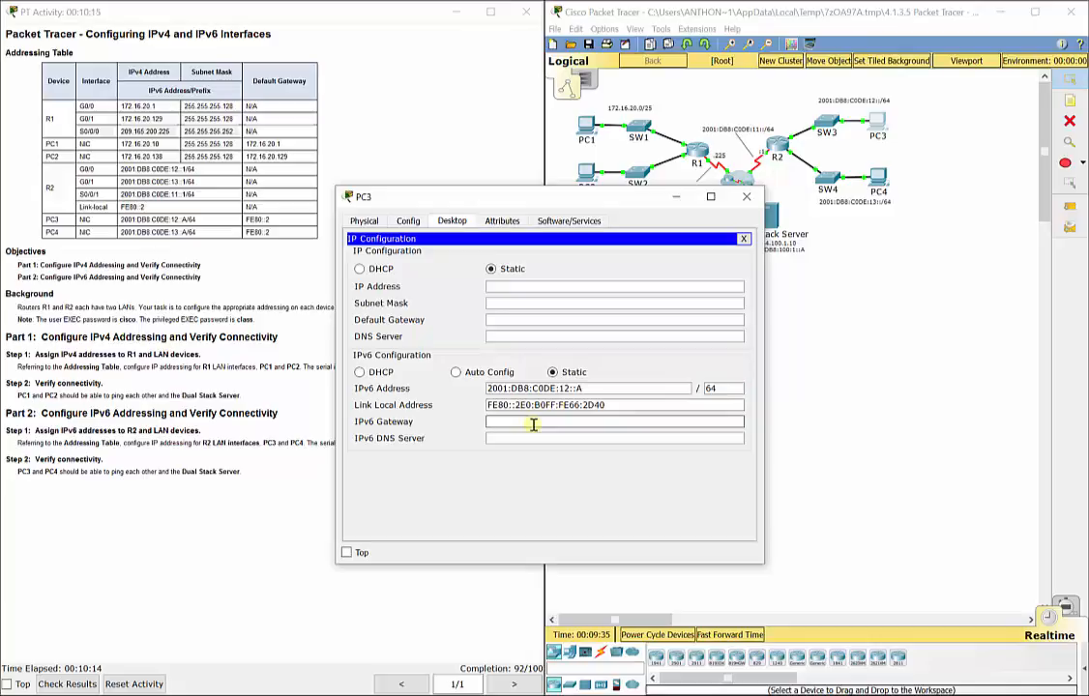
pyautogui.write('FE')
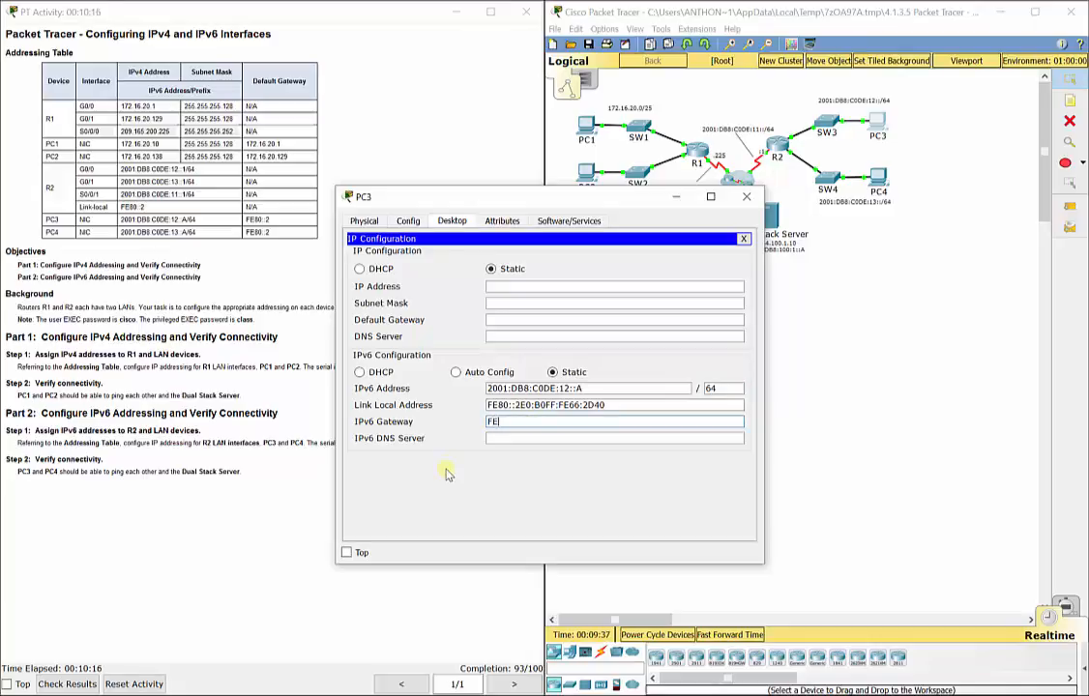
pyautogui.write('80::21')
pyautogui.press('BackSpace')
pyautogui.click(530, 438)
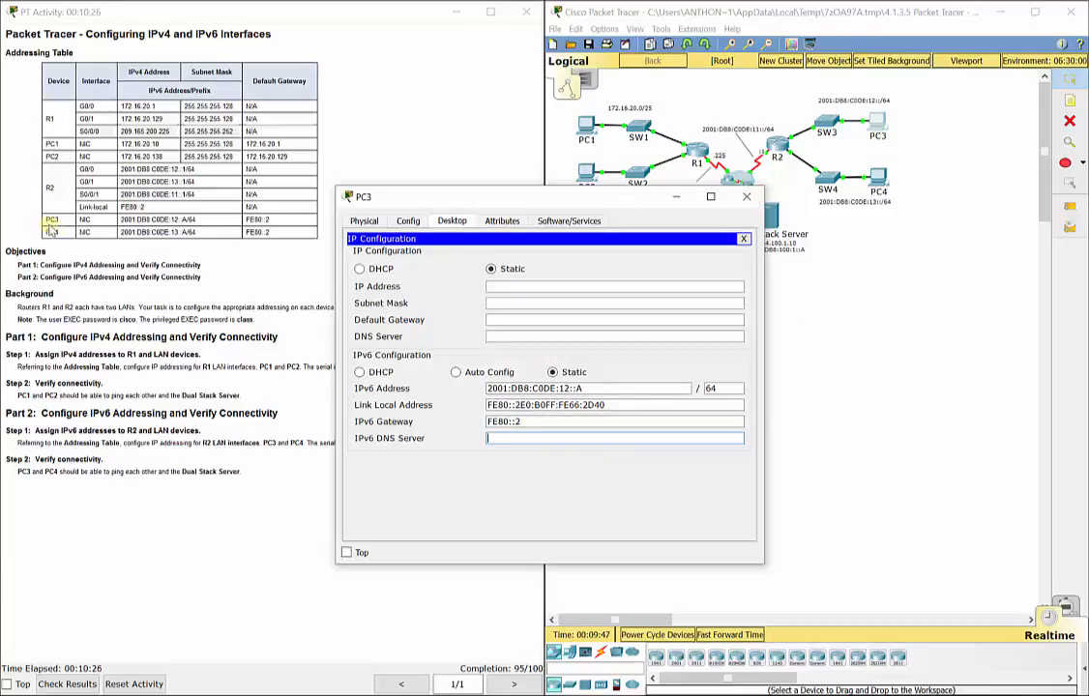
pyautogui.click(746, 200)
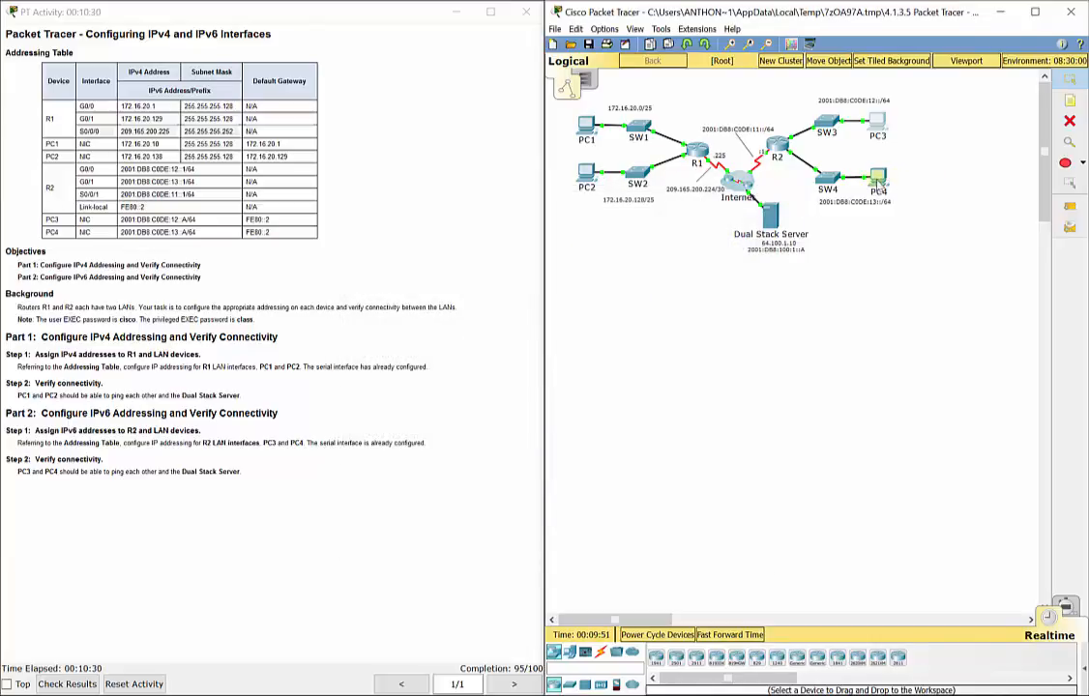
# Step: Give PC4 the IPv6 address 2001:DB8:C0DE:13::A with prefix length 64
pyautogui.click(876, 180)
pyautogui.click(452, 221)
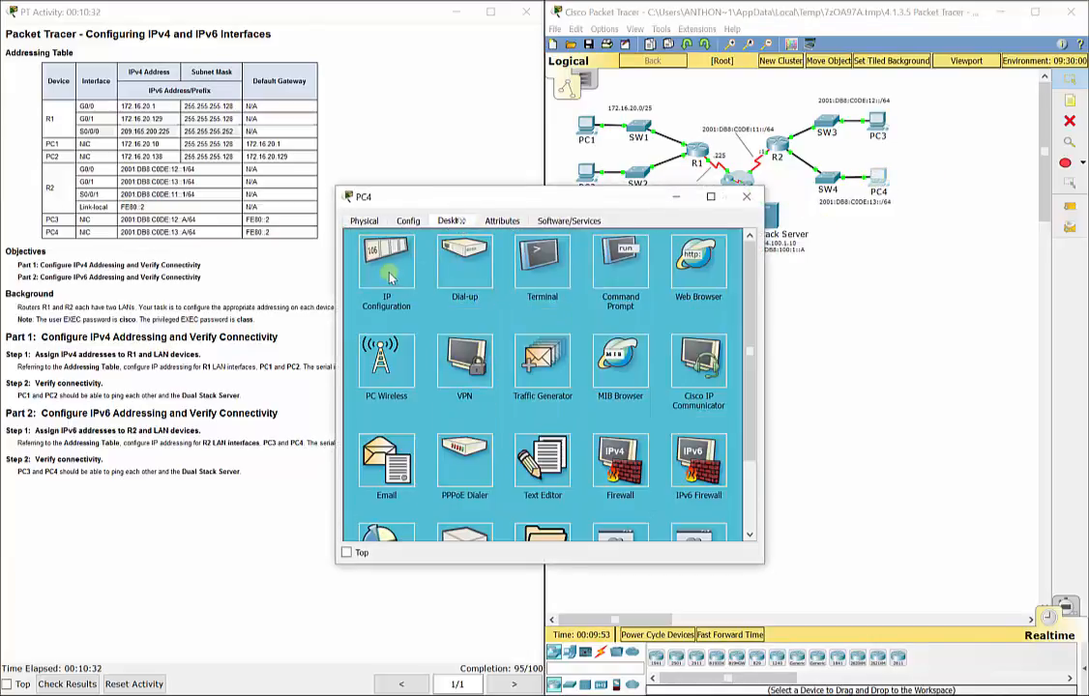
pyautogui.click(379, 301)
pyautogui.click(503, 387)
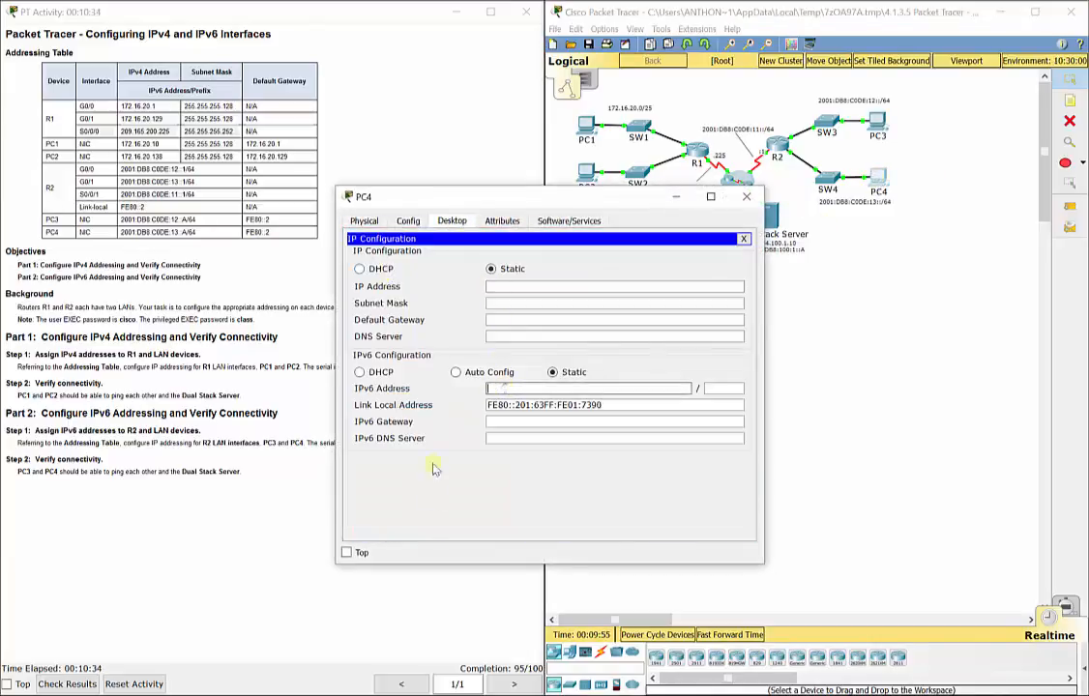
pyautogui.write('2001:')
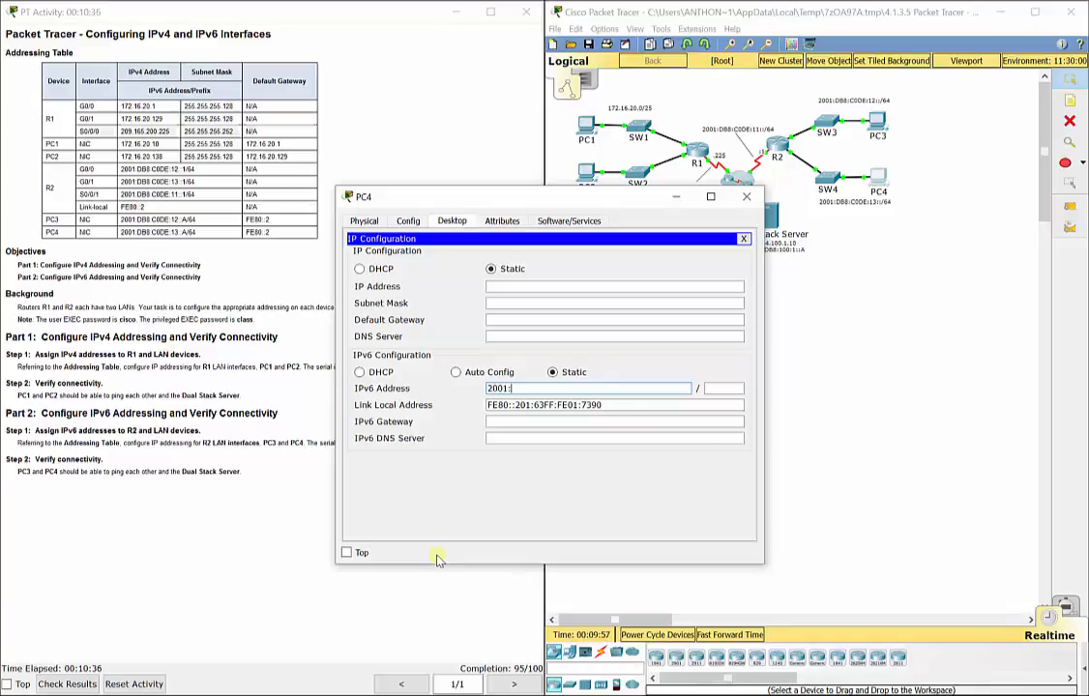
pyautogui.write('DB8:C0DE:12::')
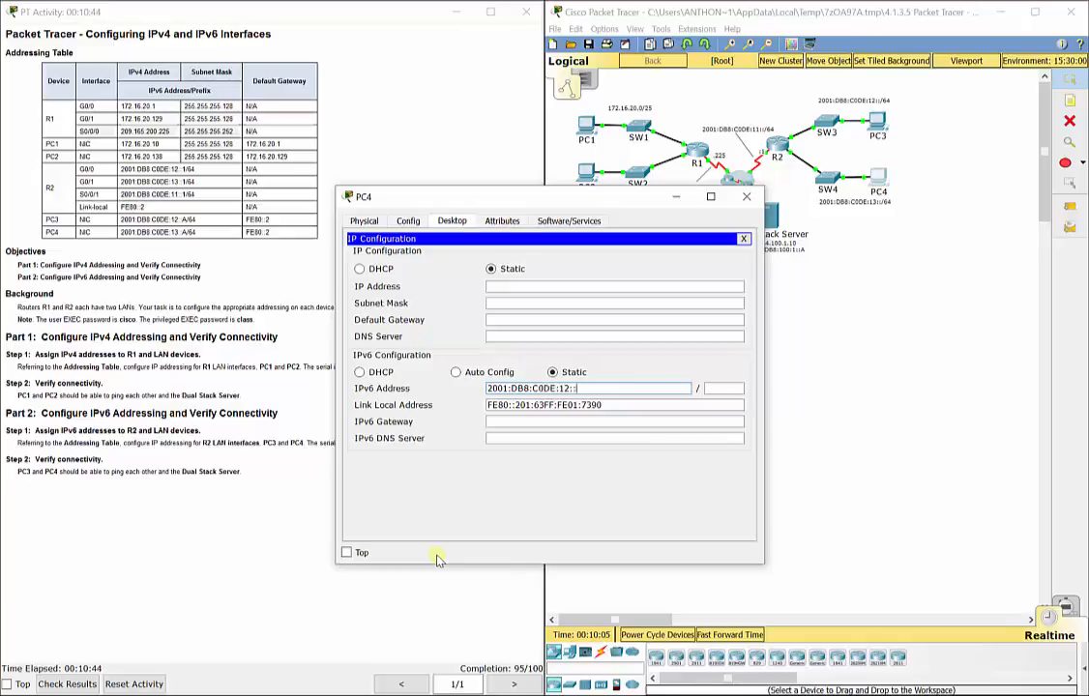
pyautogui.press('BackSpace')
pyautogui.press('BackSpace')
pyautogui.press('BackSpace')
pyautogui.write('3::A')
pyautogui.click(711, 389)
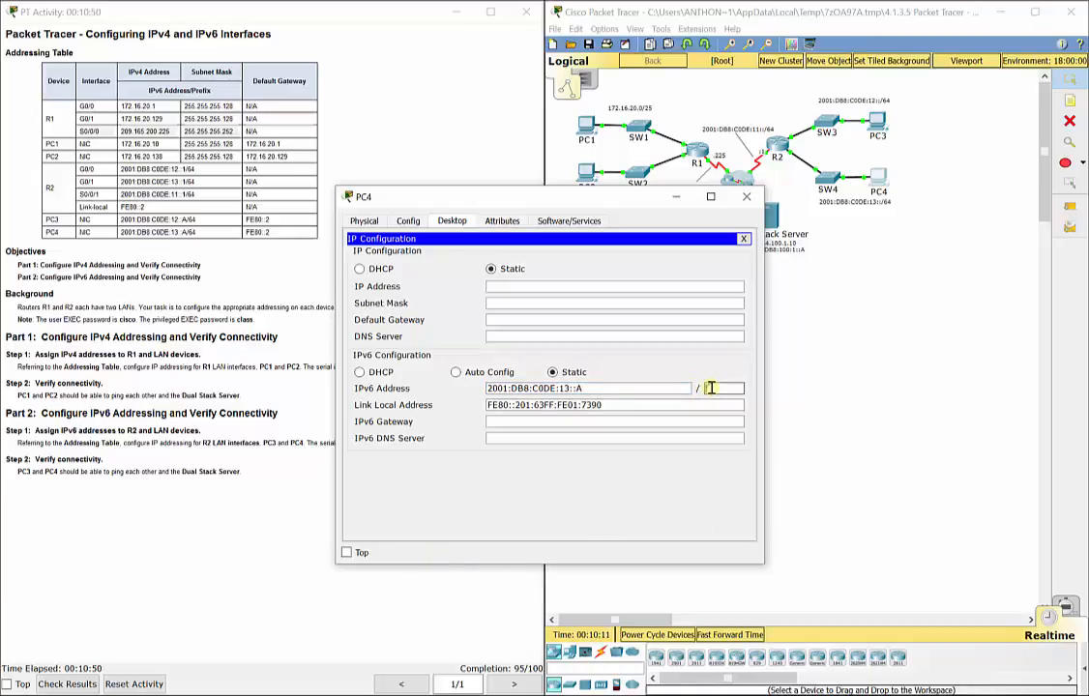
pyautogui.write('64')
# Step: Set PC4's IPv6 gateway to FE80::2 and close its settings window
pyautogui.click(636, 420)
pyautogui.write('FE')
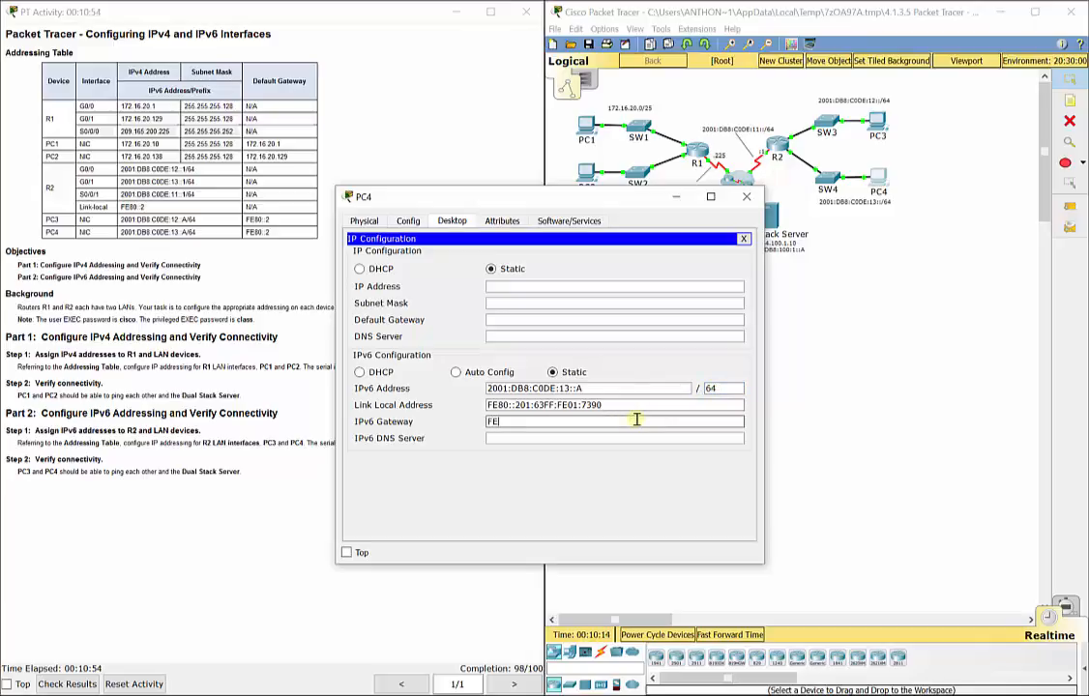
pyautogui.write('80::@')
pyautogui.press('BackSpace')
pyautogui.write('2')
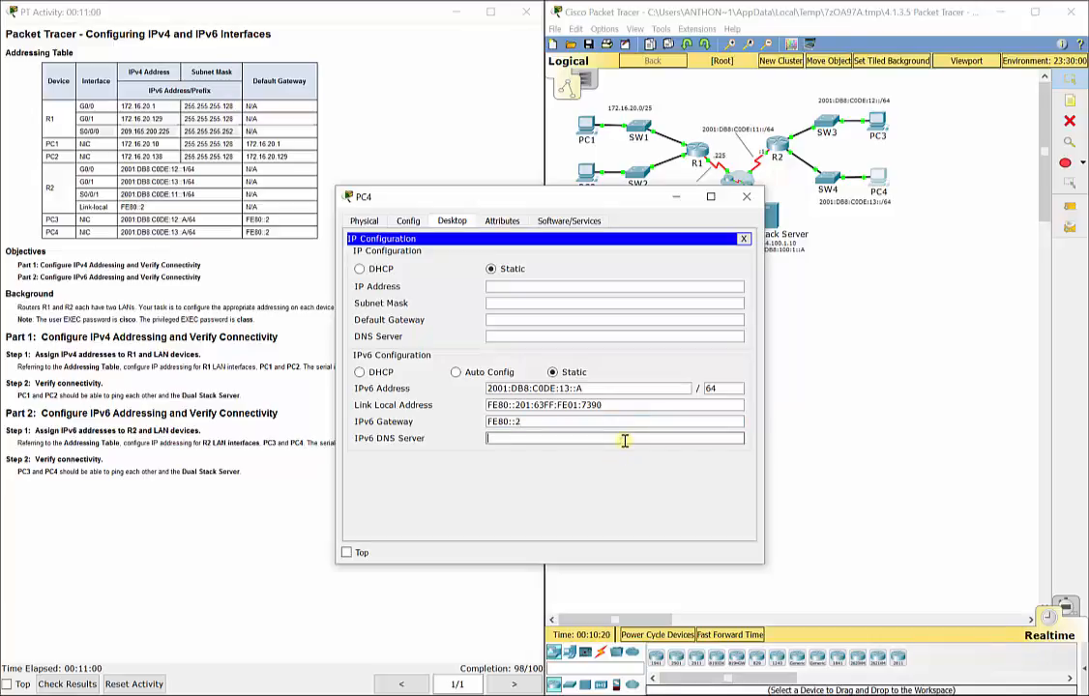
pyautogui.click(625, 440)
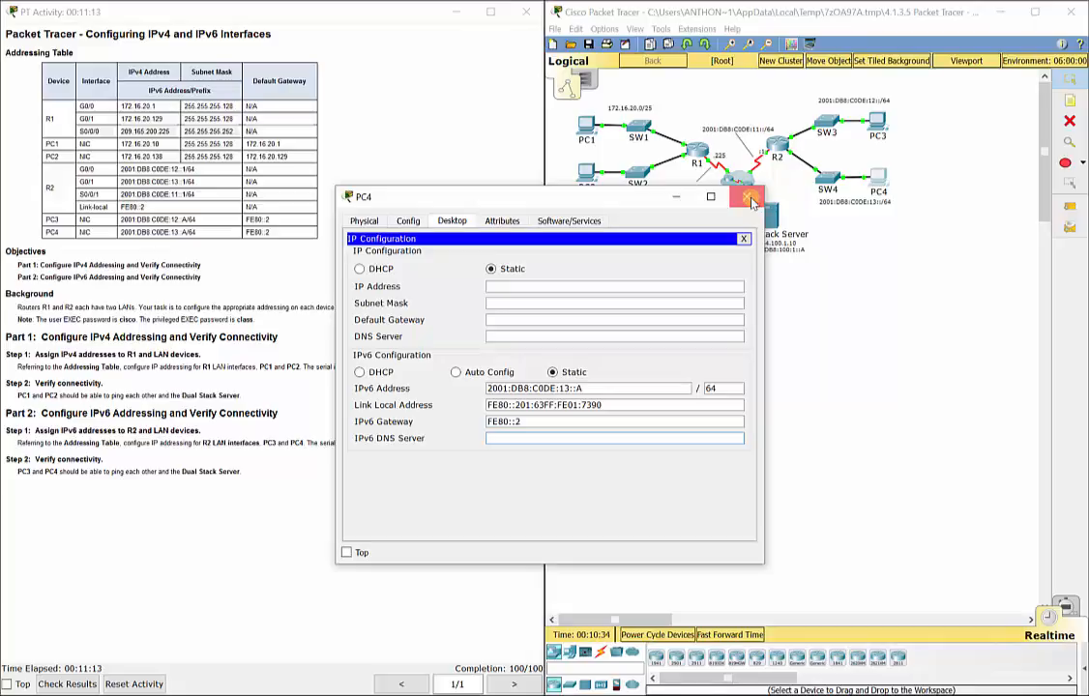
pyautogui.click(751, 199)
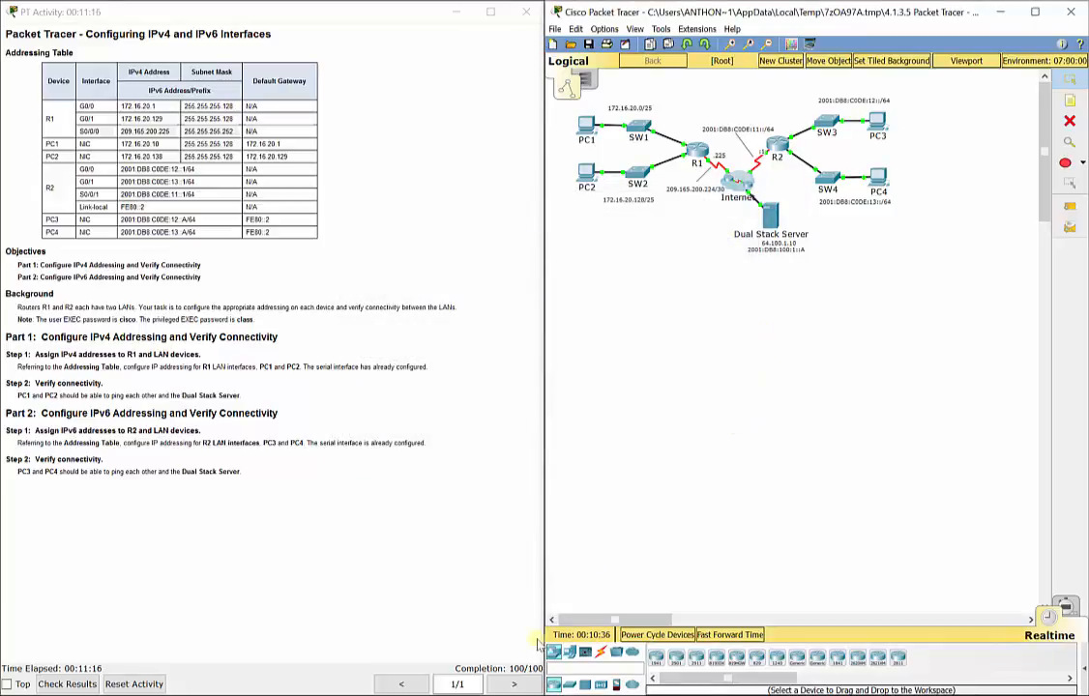